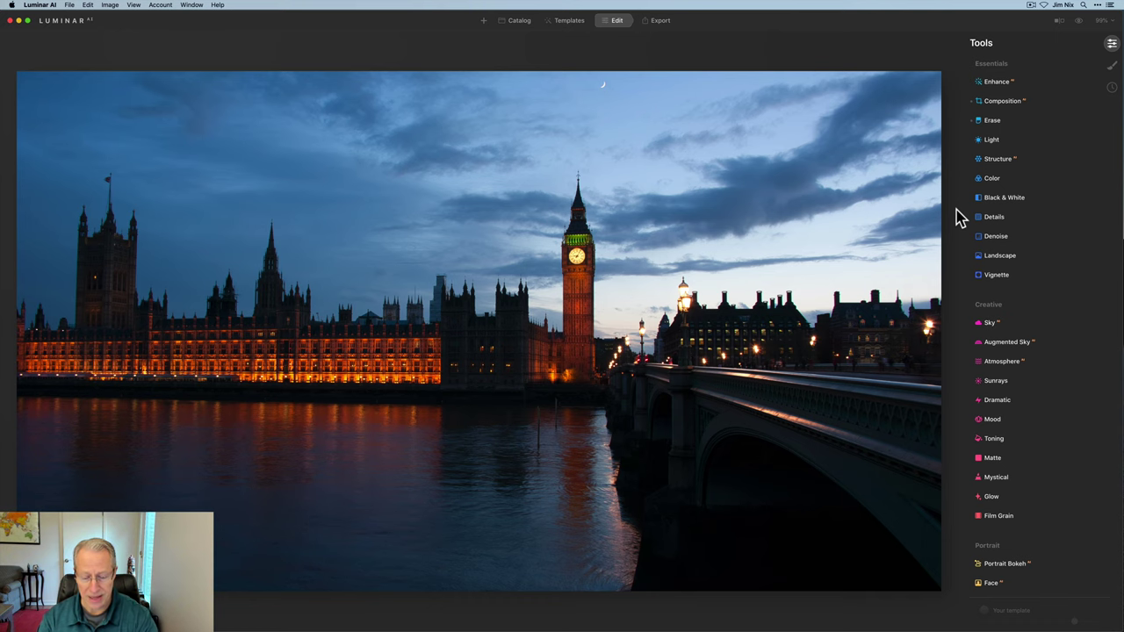
# - Convert the photo to black and white and zoom in to 200%
pyautogui.click(1007, 198)
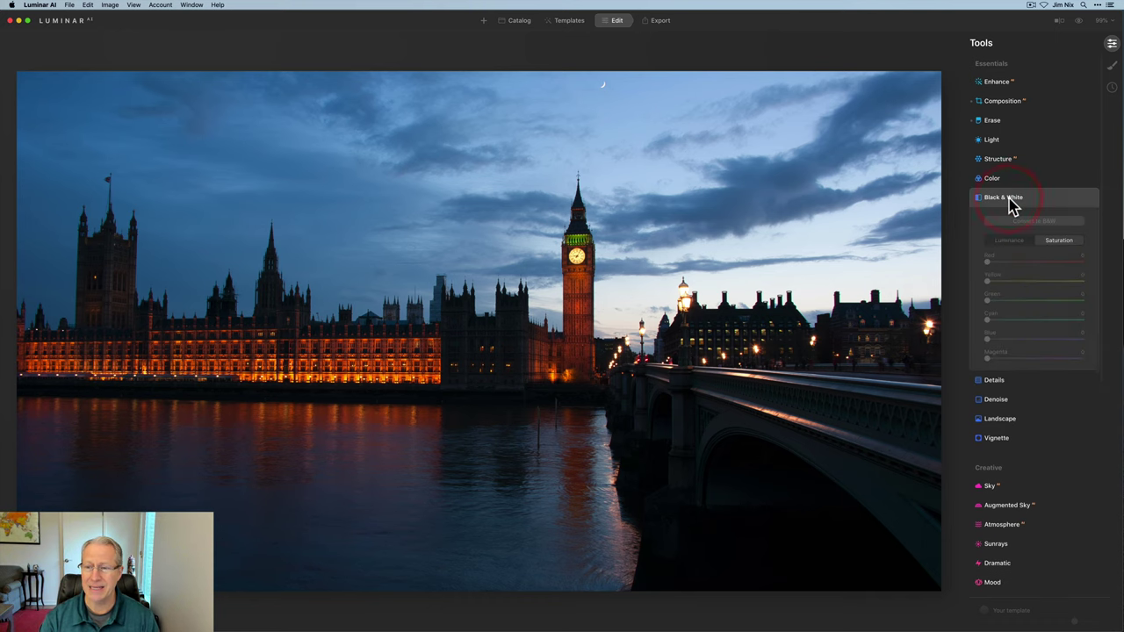
pyautogui.click(1038, 223)
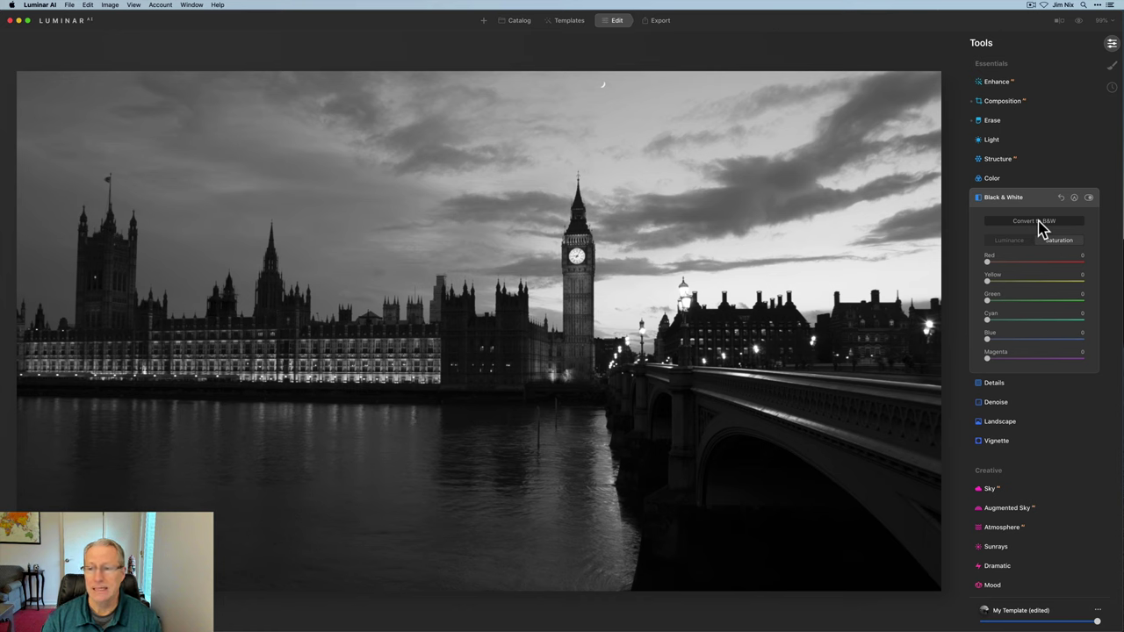
pyautogui.click(1103, 21)
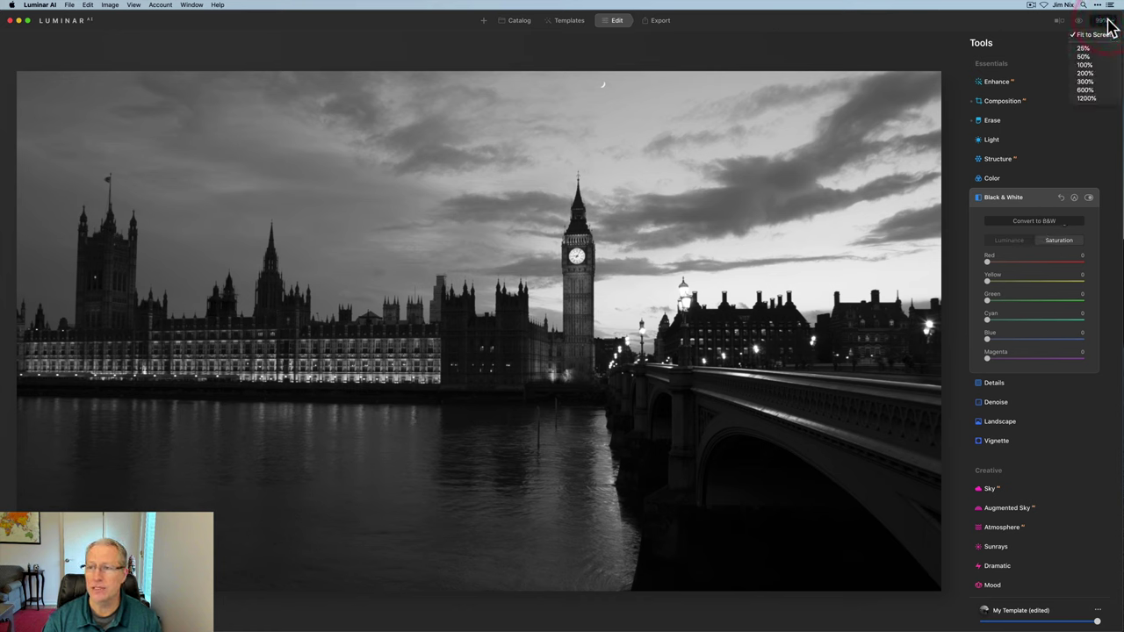
pyautogui.click(1085, 73)
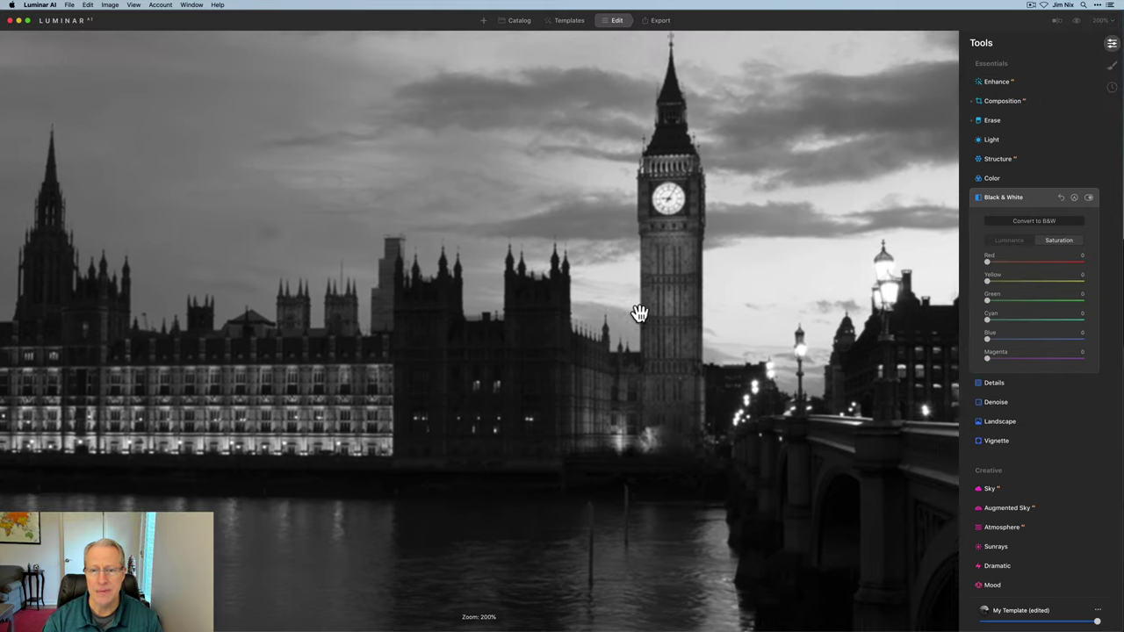
pyautogui.scroll(5, 639, 314)
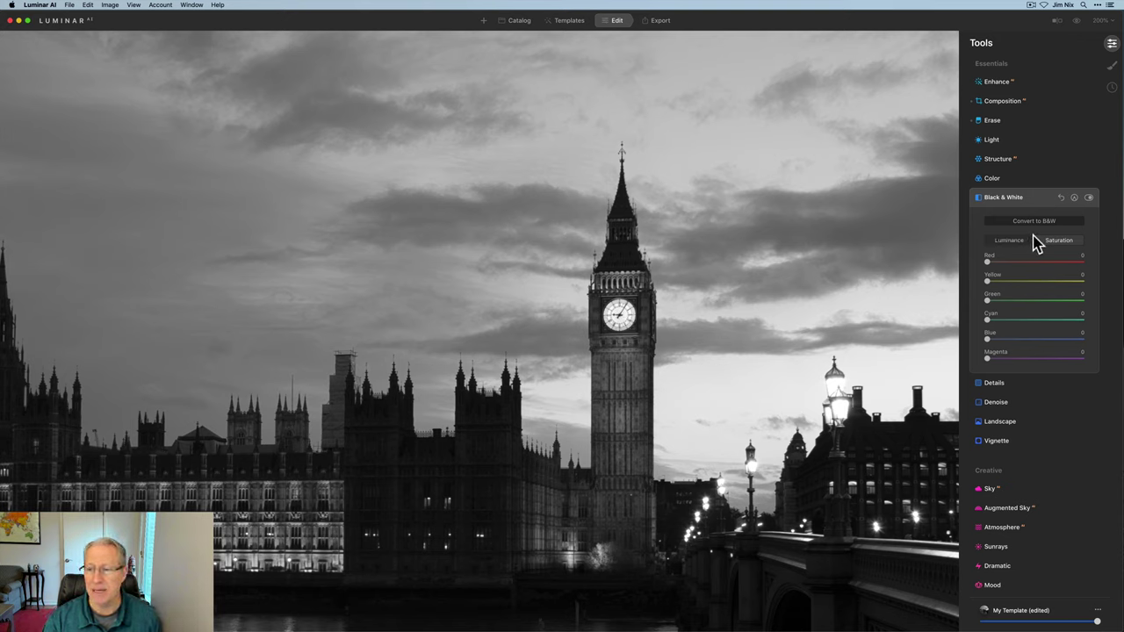
# - Paint a mask erasing the black-and-white effect from the Big Ben clock face
pyautogui.click(1074, 198)
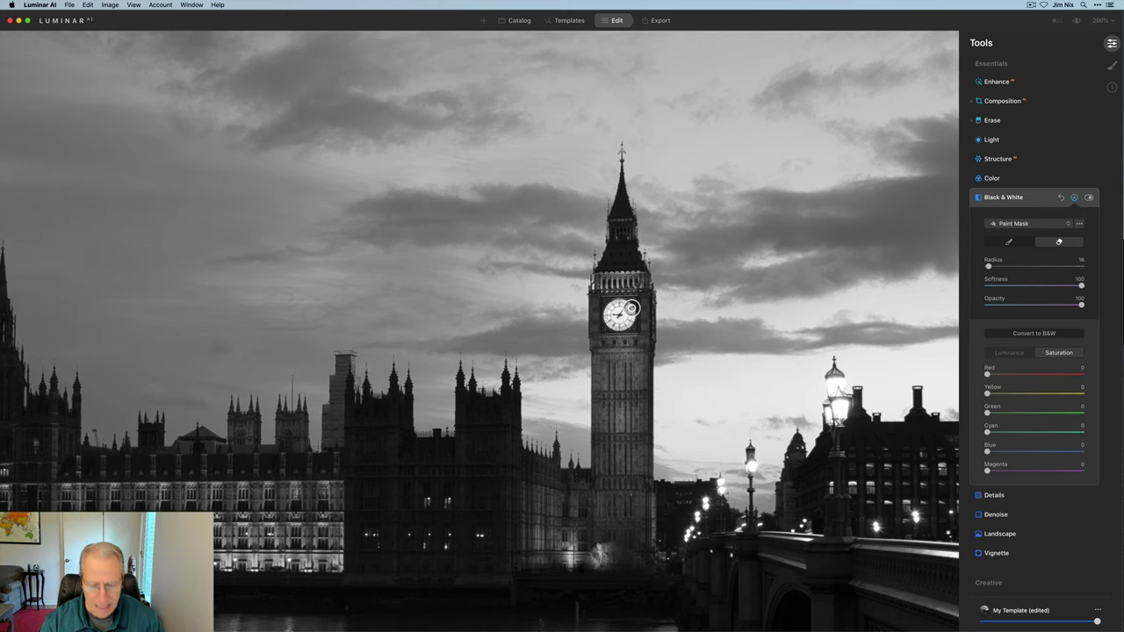
pyautogui.moveTo(620, 310); pyautogui.dragTo(629, 307)
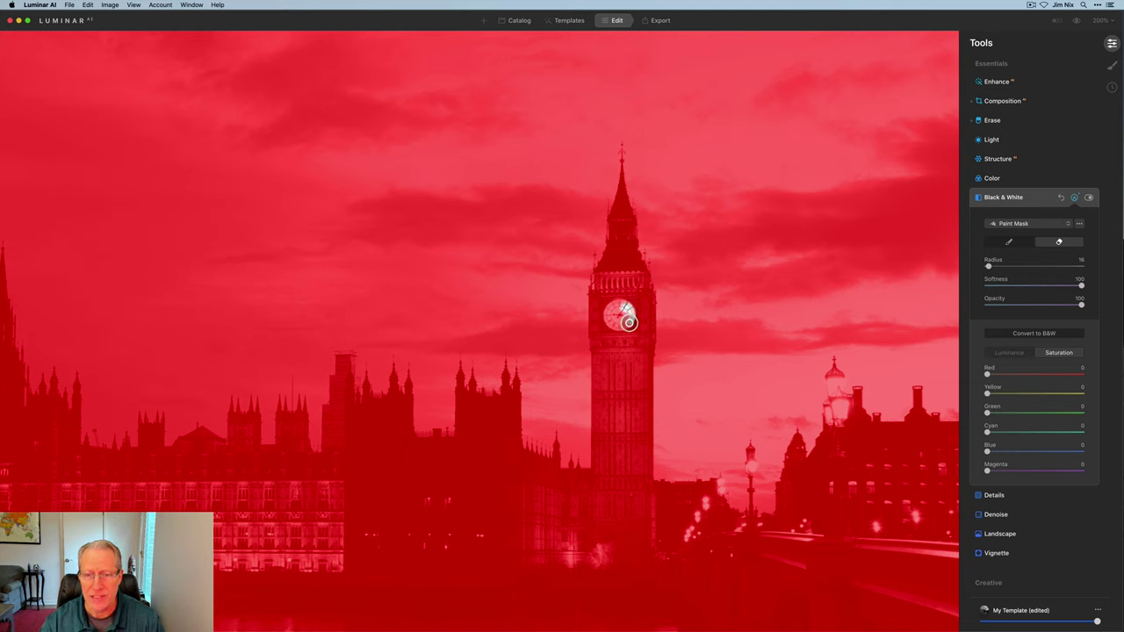
pyautogui.moveTo(629, 322); pyautogui.dragTo(608, 315)
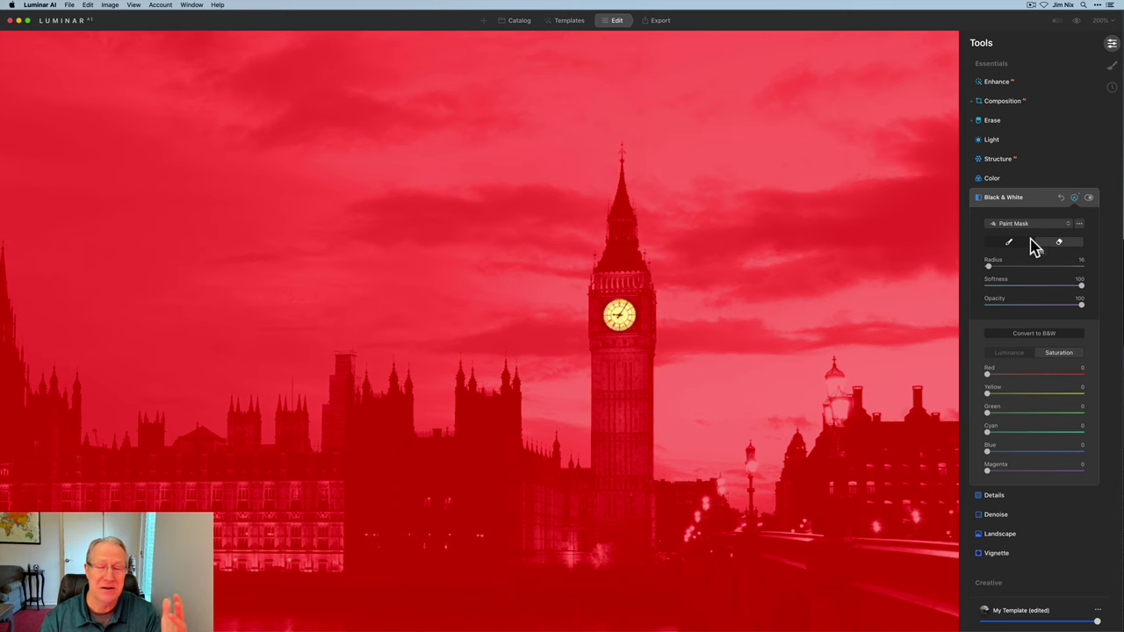
pyautogui.click(1078, 198)
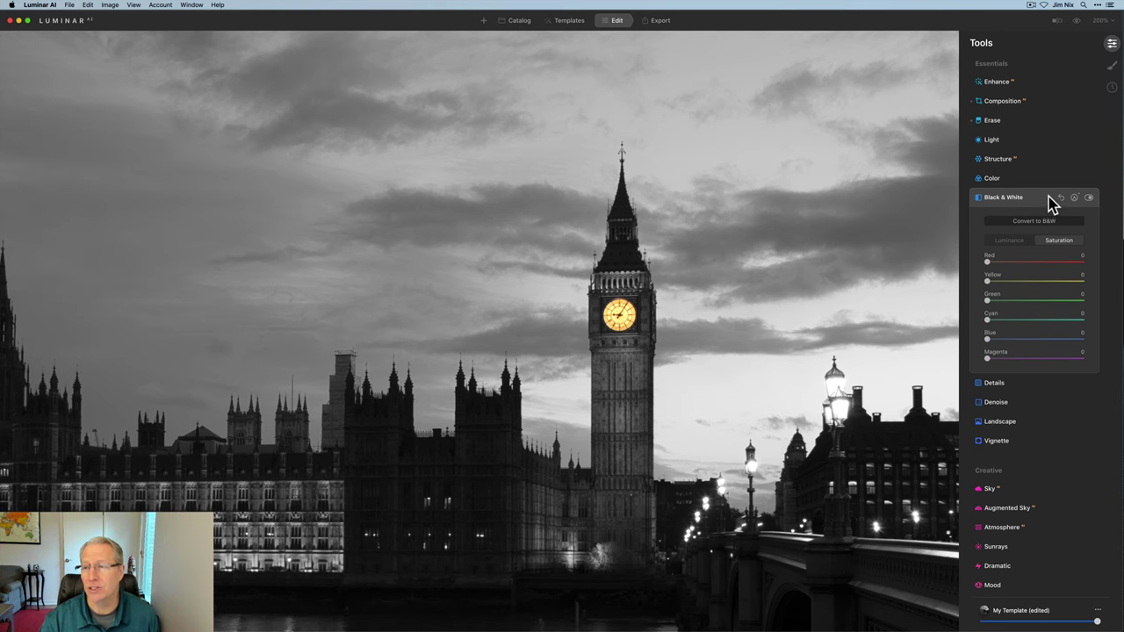
# - Zoom back to fit and use backslash to flip between the colour original and the edit
pyautogui.click(825, 228)
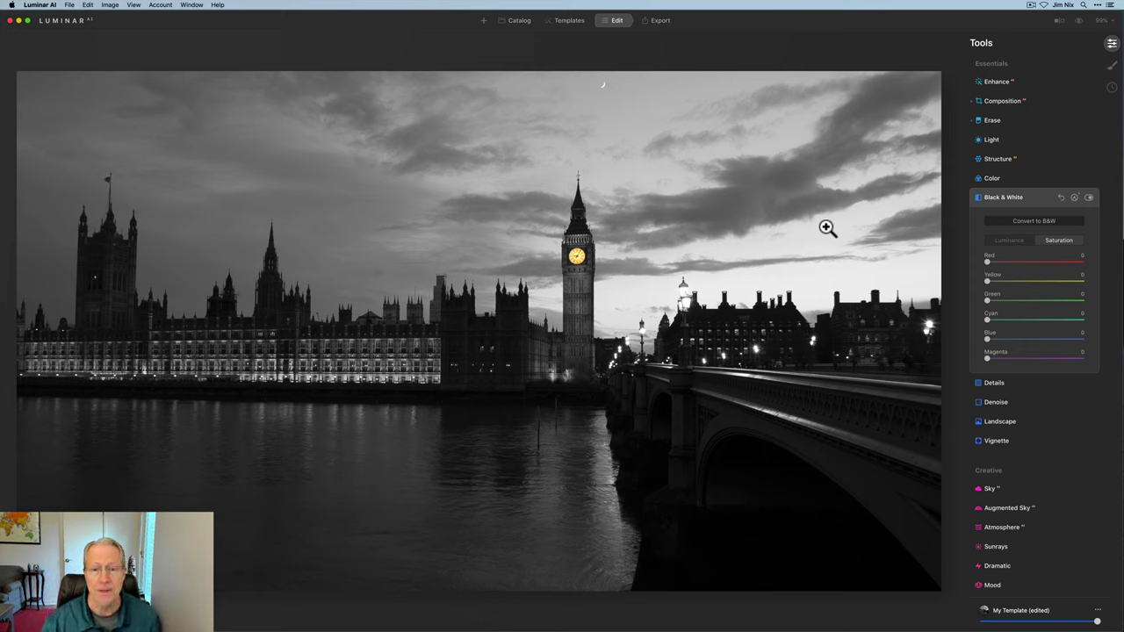
pyautogui.click(909, 57)
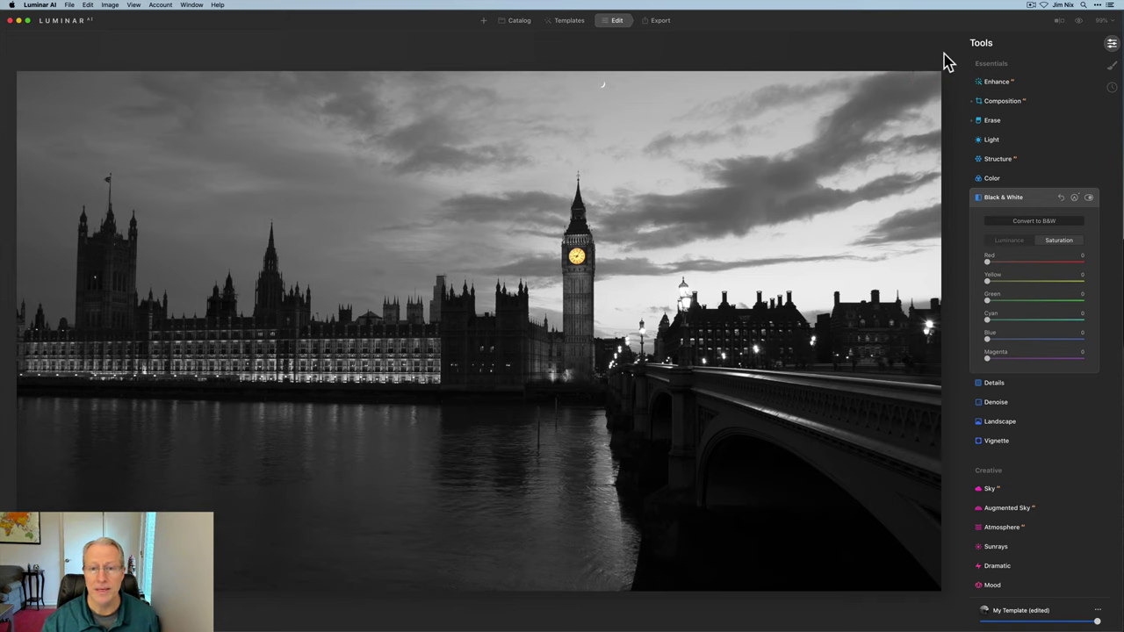
pyautogui.press('\\')
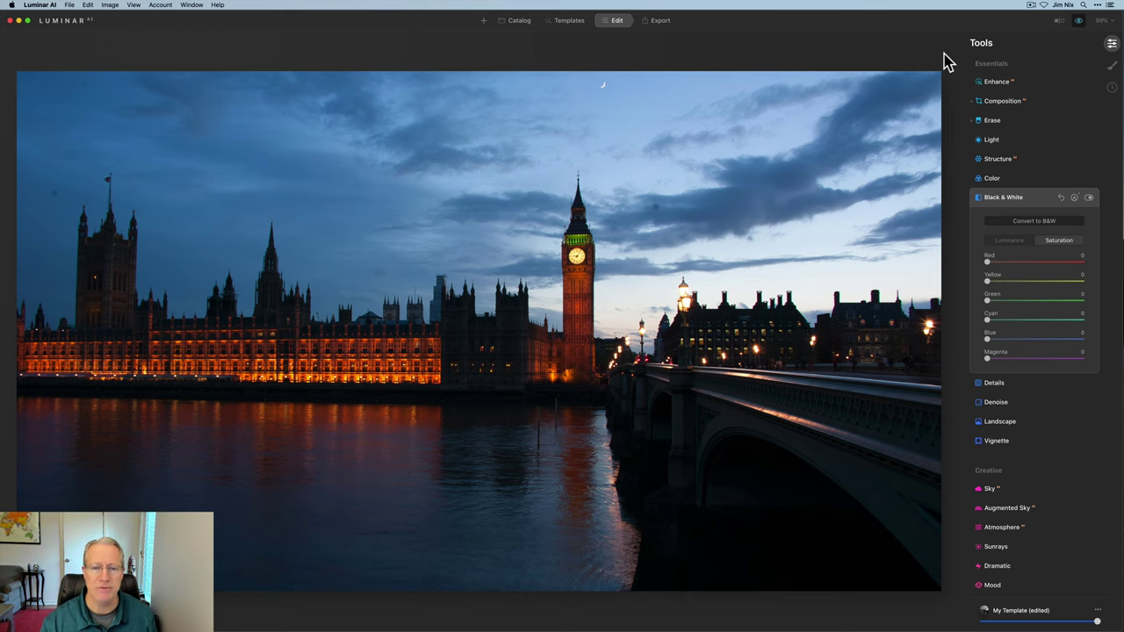
pyautogui.press('\\')
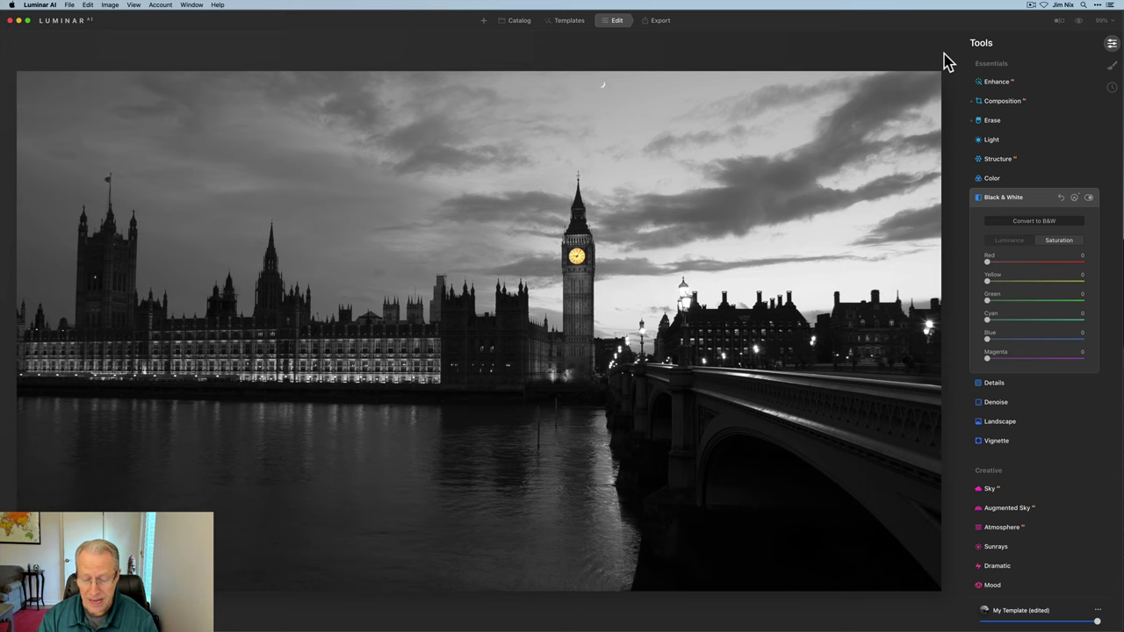
# - Copy the Black & White mask and push Color Saturation up to 100
pyautogui.click(1075, 198)
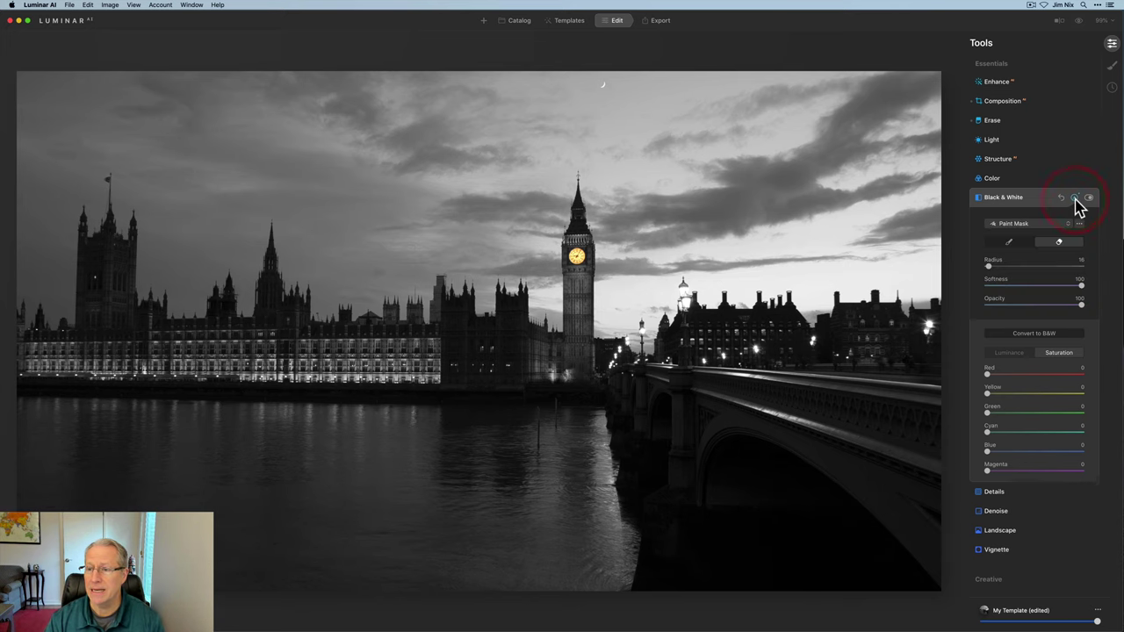
pyautogui.click(1079, 223)
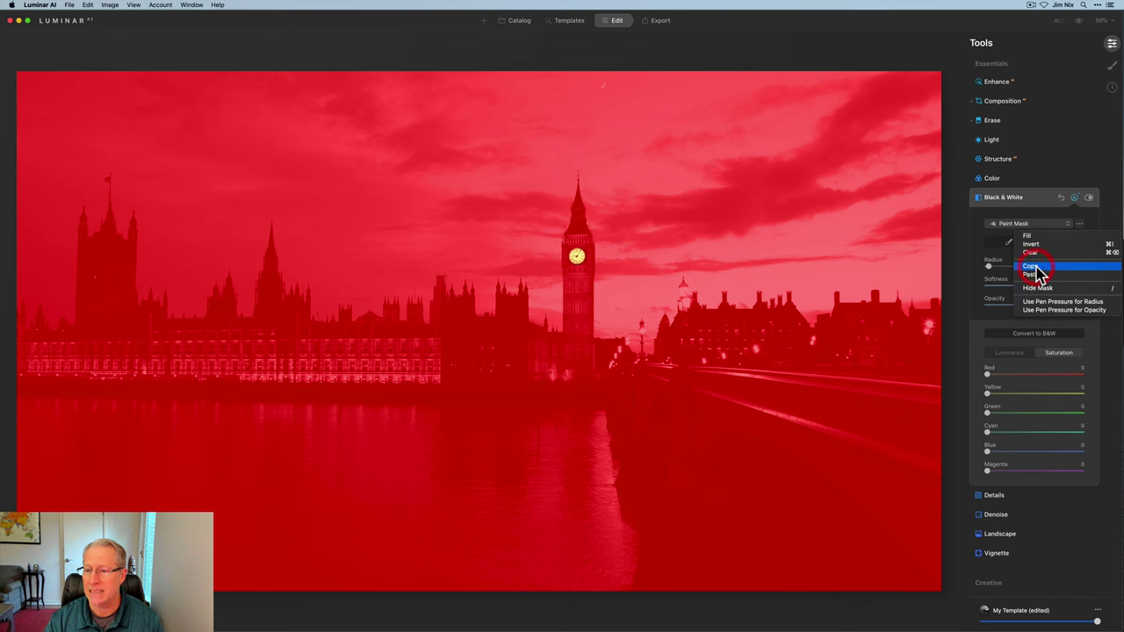
pyautogui.click(1039, 268)
pyautogui.click(996, 179)
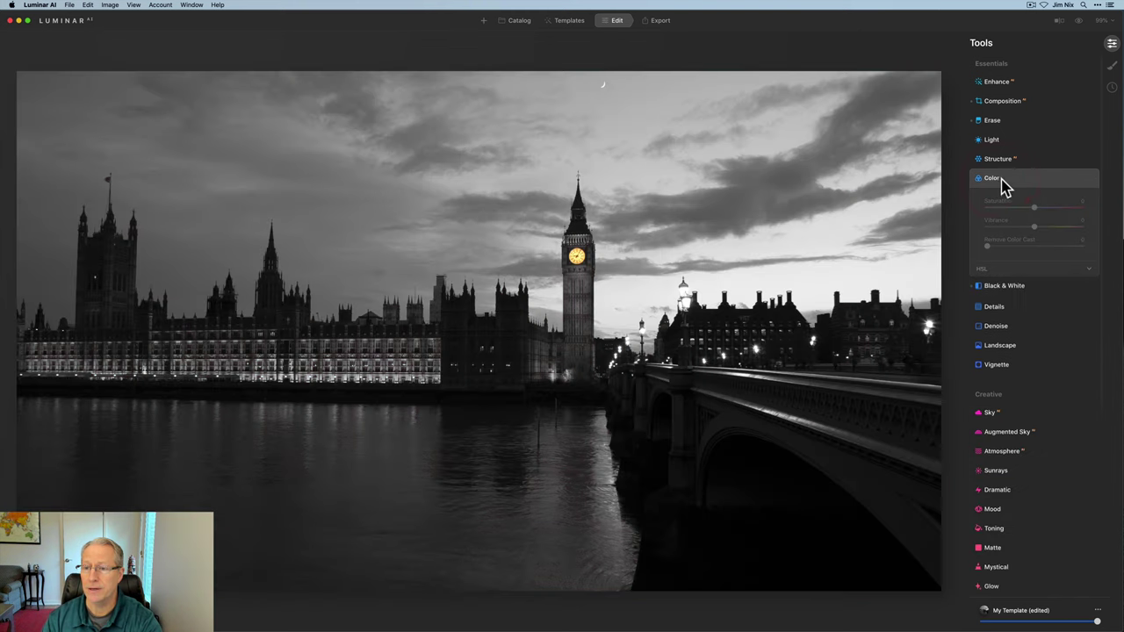
pyautogui.click(1062, 183)
pyautogui.click(1059, 185)
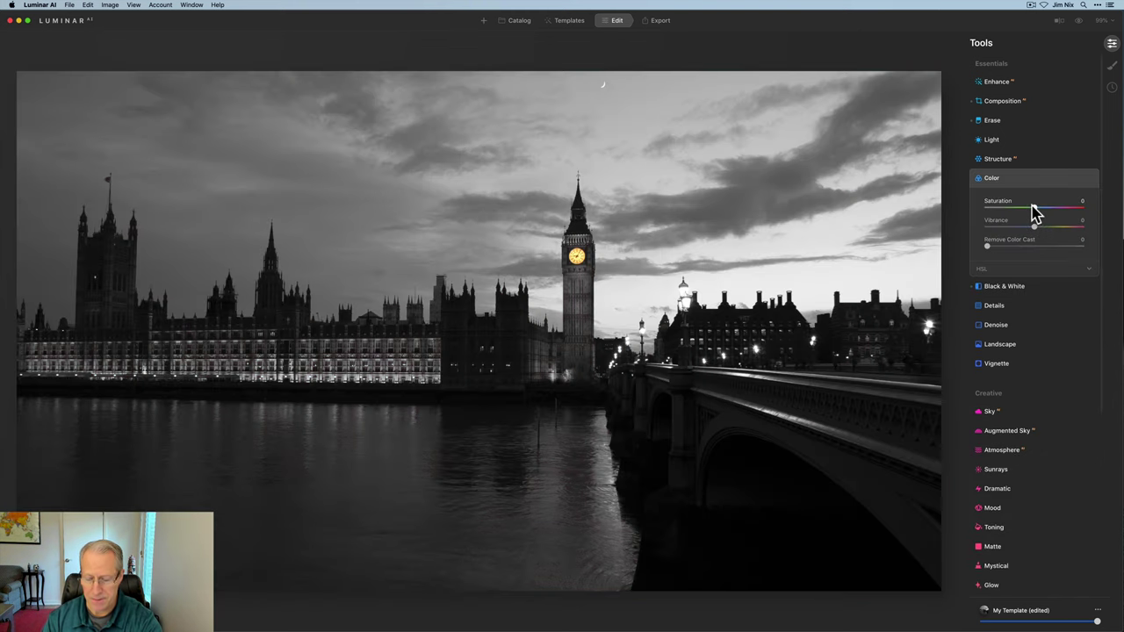
pyautogui.moveTo(1035, 208); pyautogui.dragTo(1092, 228)
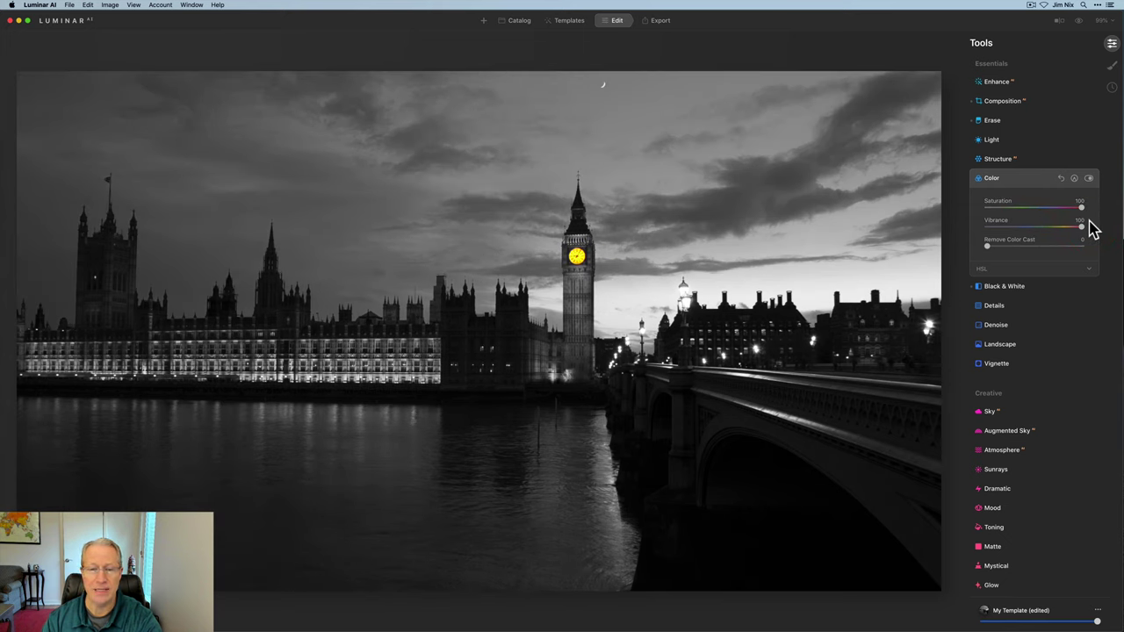
# - Paste the clock-face mask into the Color tool and invert it
pyautogui.click(1074, 179)
pyautogui.click(1080, 204)
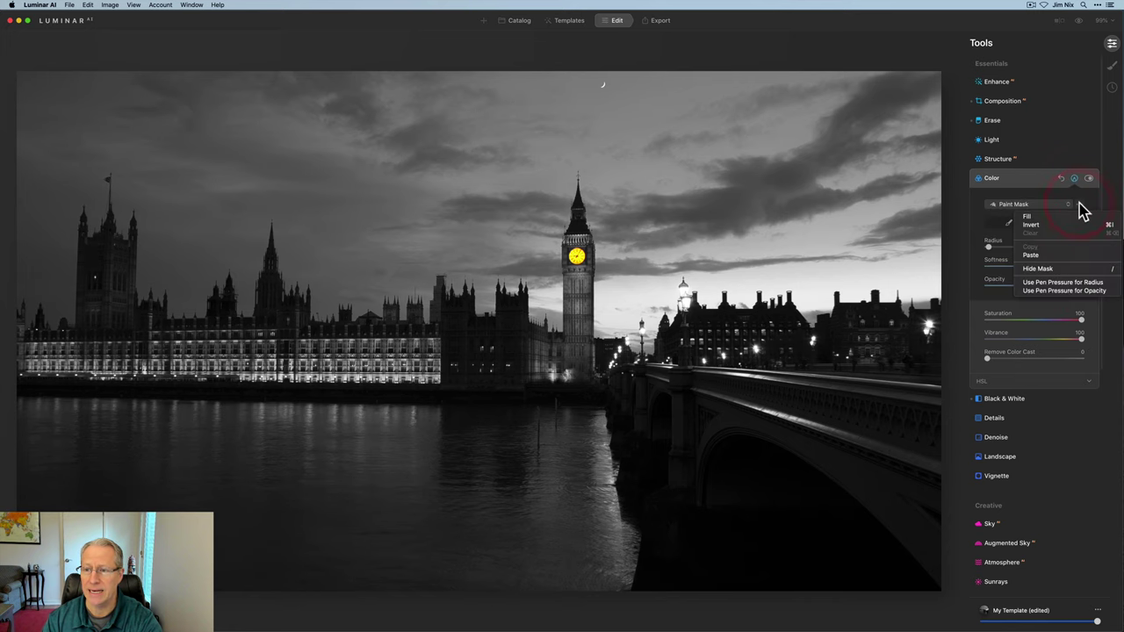
pyautogui.click(1037, 255)
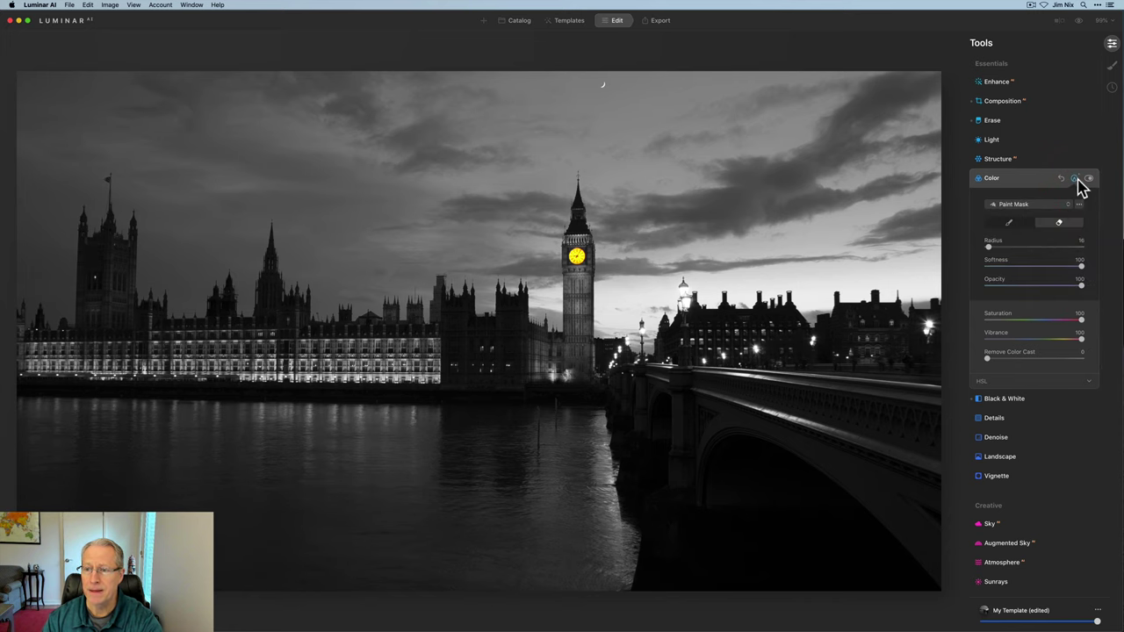
pyautogui.moveTo(1078, 183)
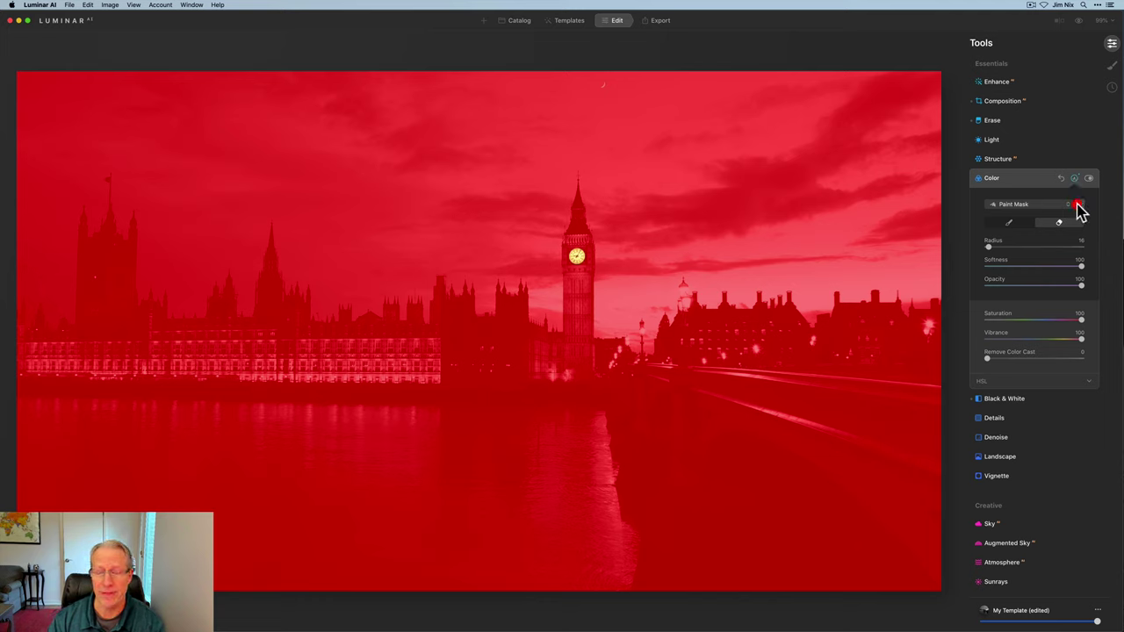
pyautogui.click(1080, 205)
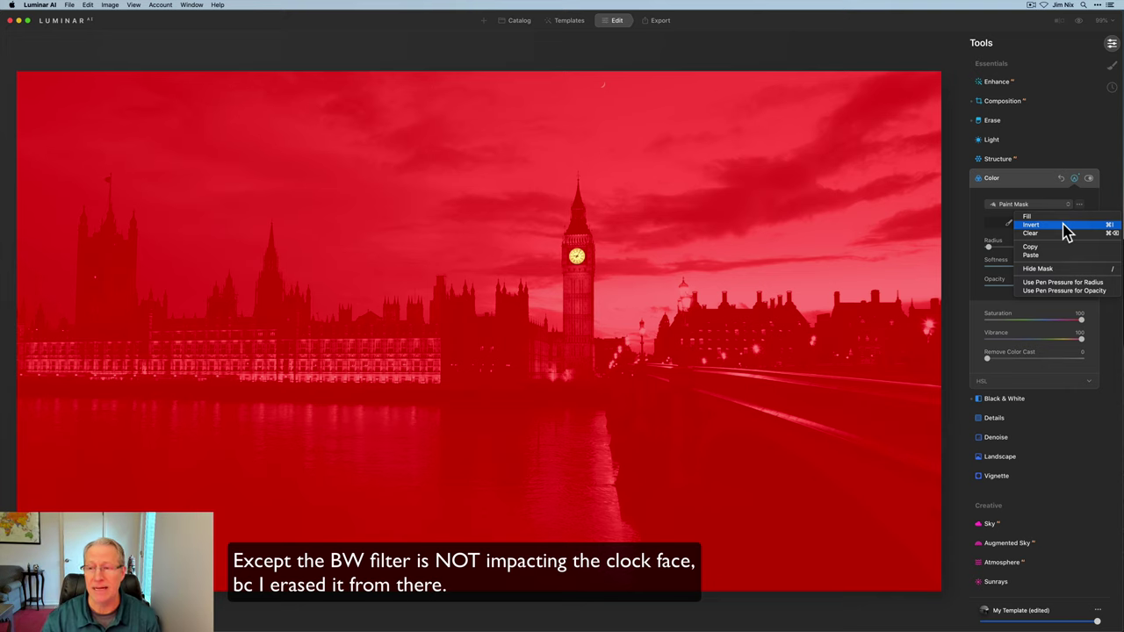
pyautogui.click(1064, 230)
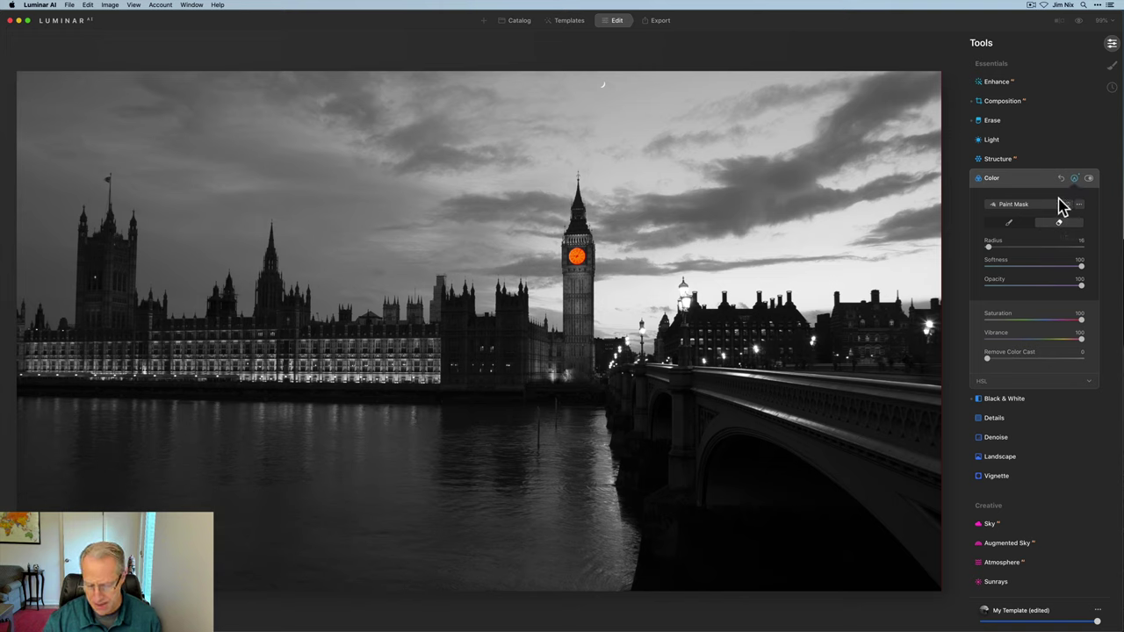
# - Toggle the Color adjustment off and on to check the yellow clock face
pyautogui.click(1036, 179)
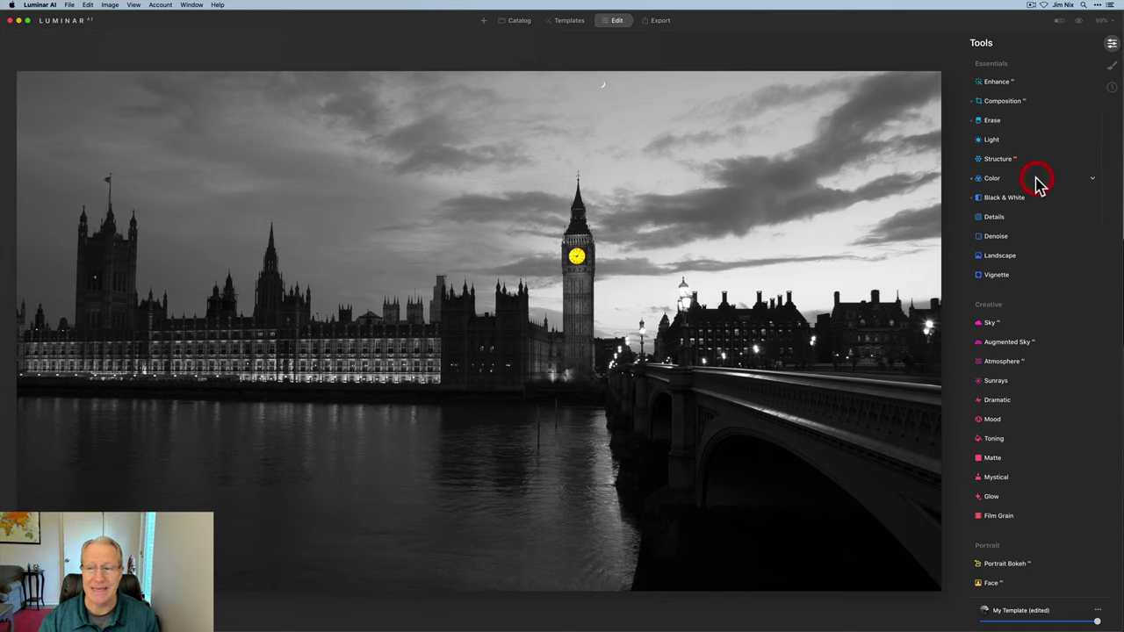
pyautogui.click(1036, 180)
pyautogui.click(1089, 179)
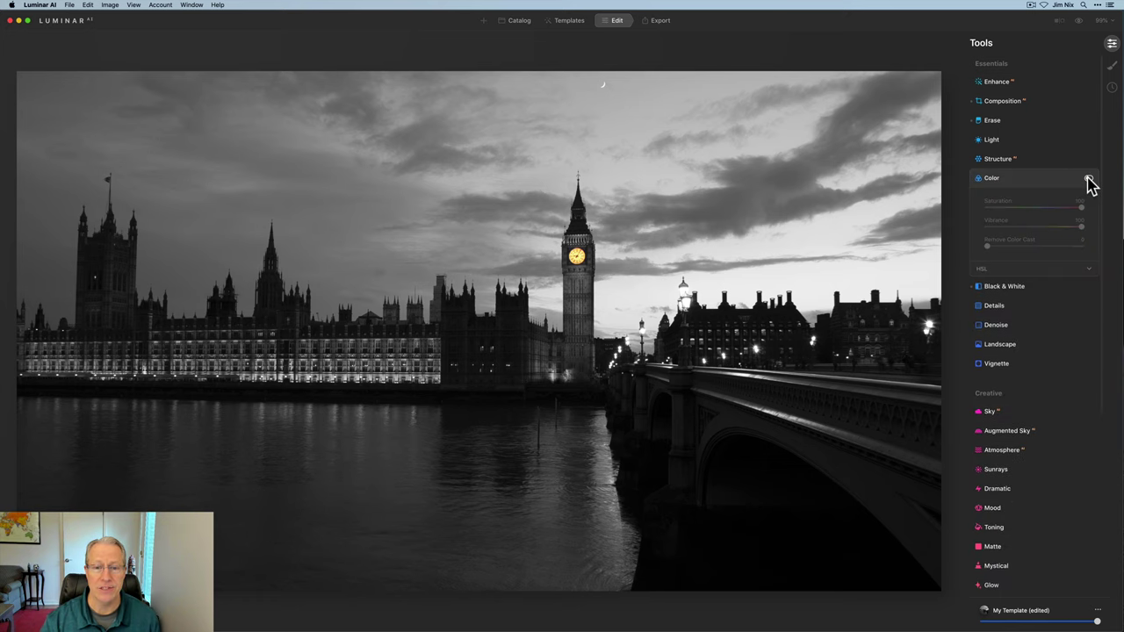
pyautogui.click(1088, 179)
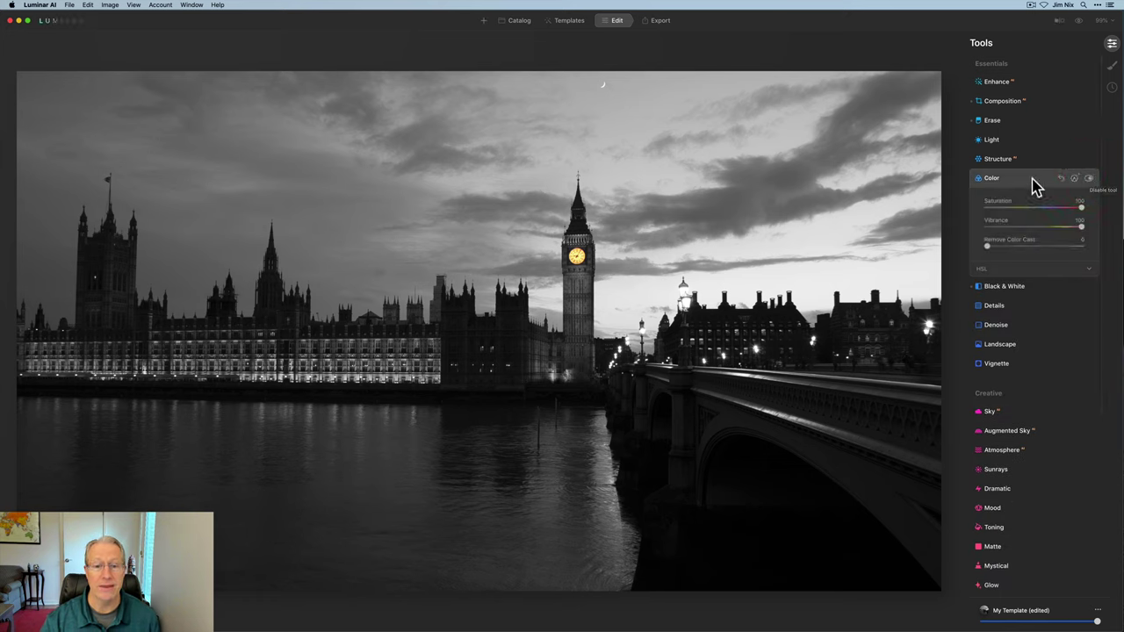
# - In Light, set Smart Contrast 40, Highlights -35 and Shadows 50
pyautogui.click(998, 141)
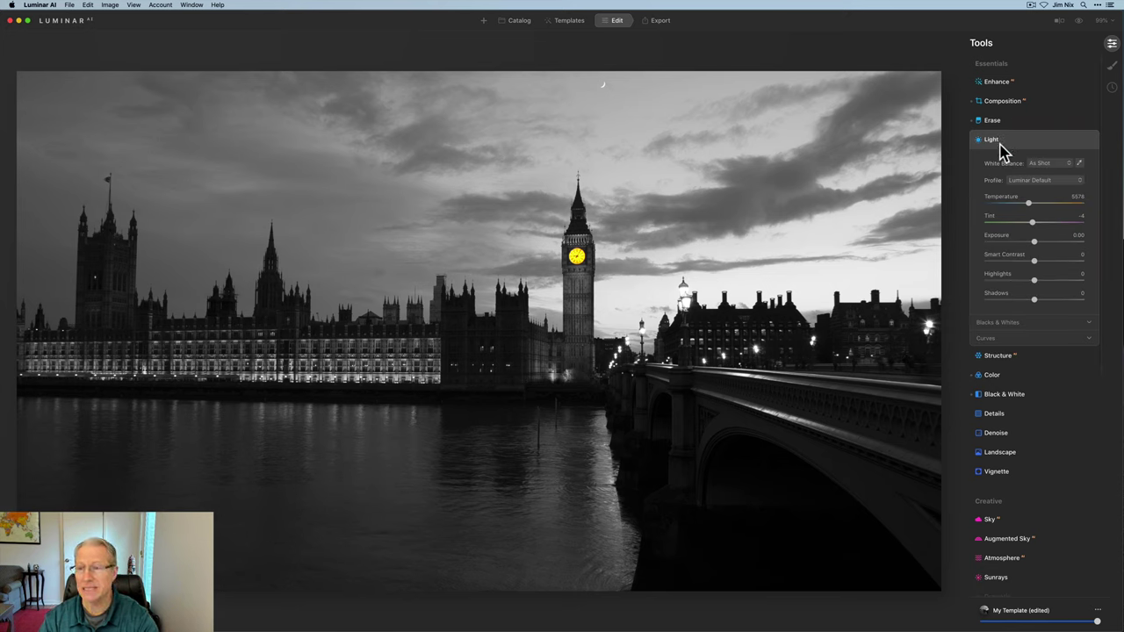
pyautogui.moveTo(1032, 261); pyautogui.dragTo(1058, 305)
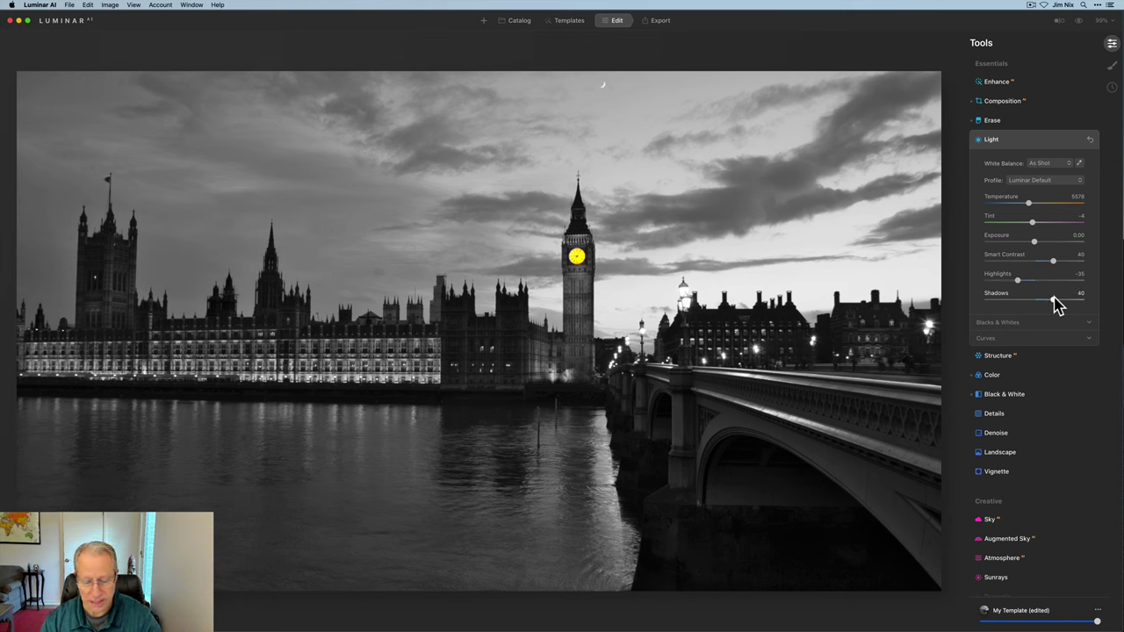
pyautogui.moveTo(1055, 303); pyautogui.dragTo(1060, 304)
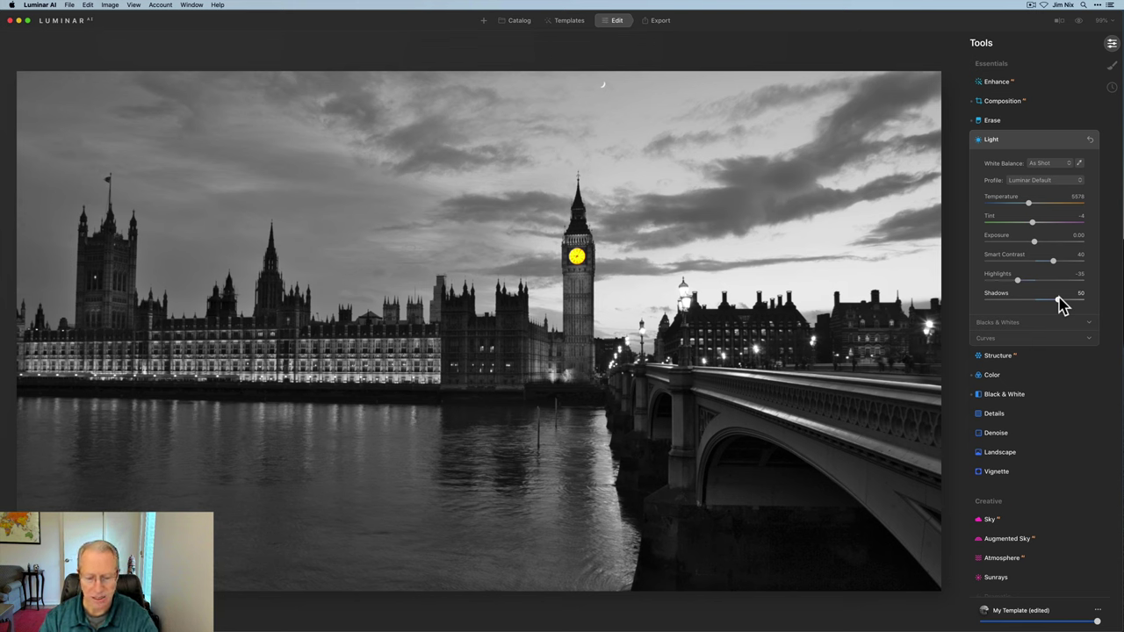
# - Raise the Enhance Accent amount to 50
pyautogui.click(998, 81)
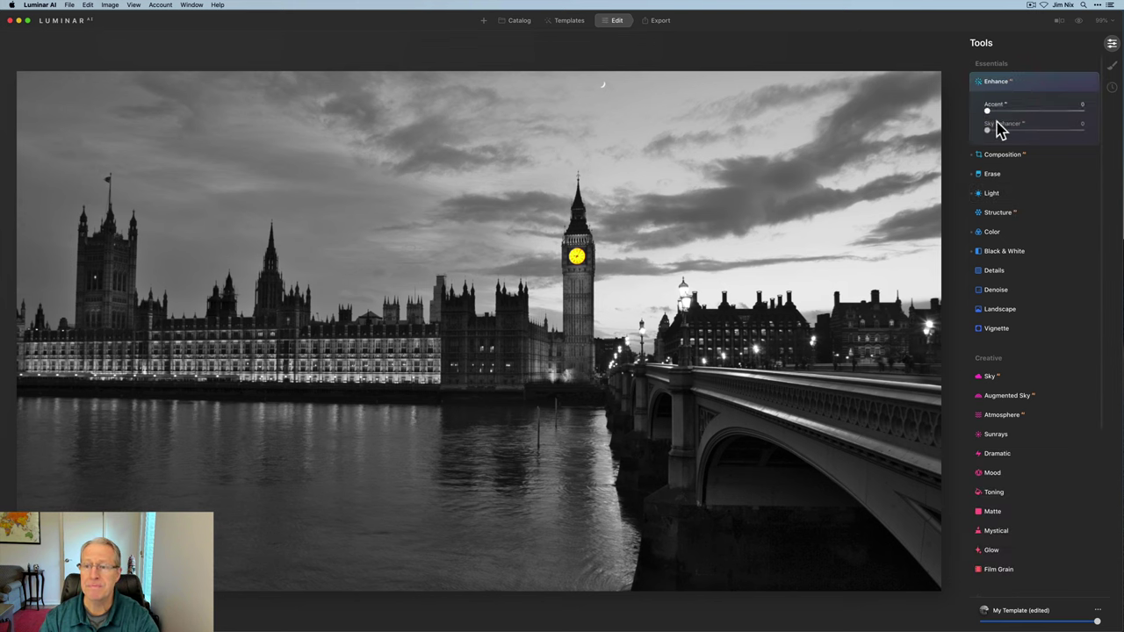
pyautogui.moveTo(988, 112); pyautogui.dragTo(1042, 120)
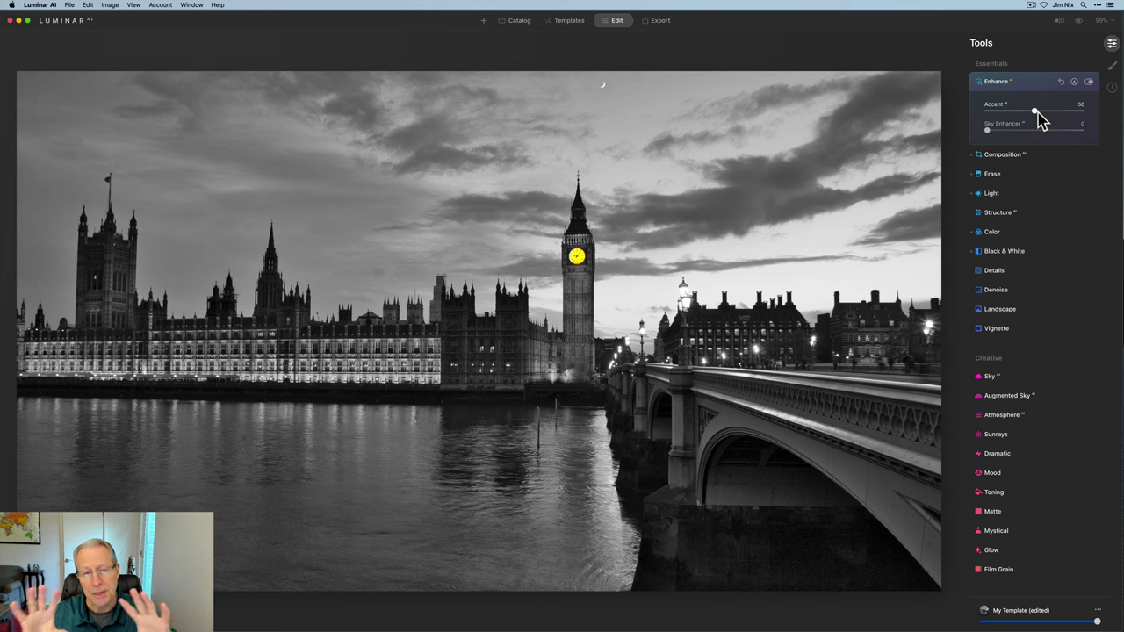
pyautogui.click(1034, 87)
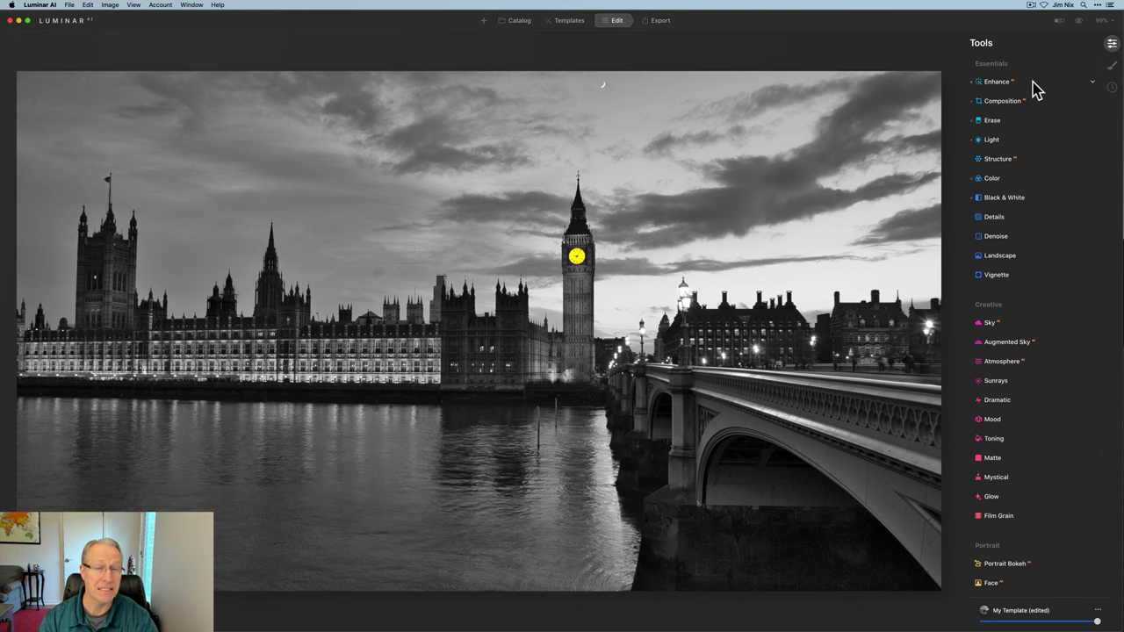
# - Set Structure Amount to -80 and paint its mask over the sky with a larger brush
pyautogui.click(1005, 160)
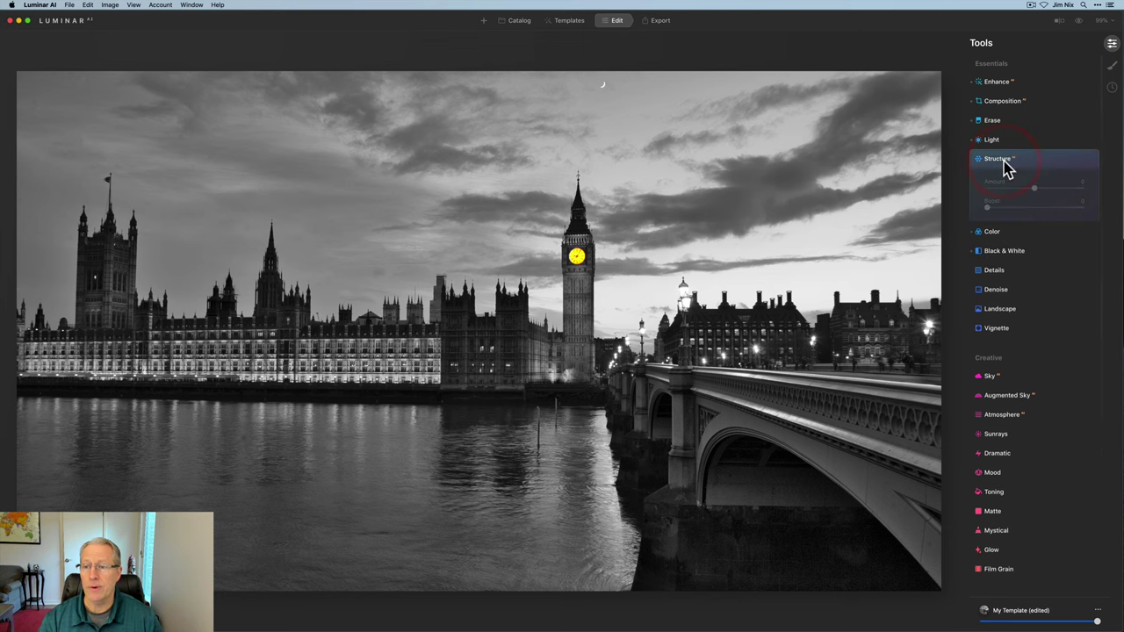
pyautogui.moveTo(1007, 187); pyautogui.dragTo(997, 187)
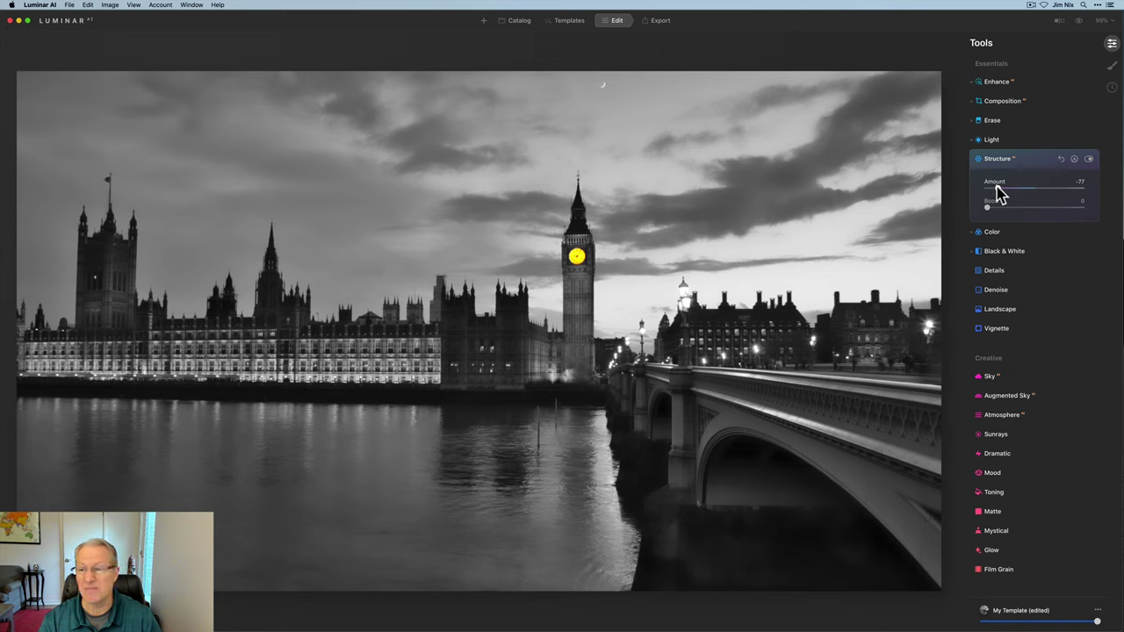
pyautogui.click(1075, 161)
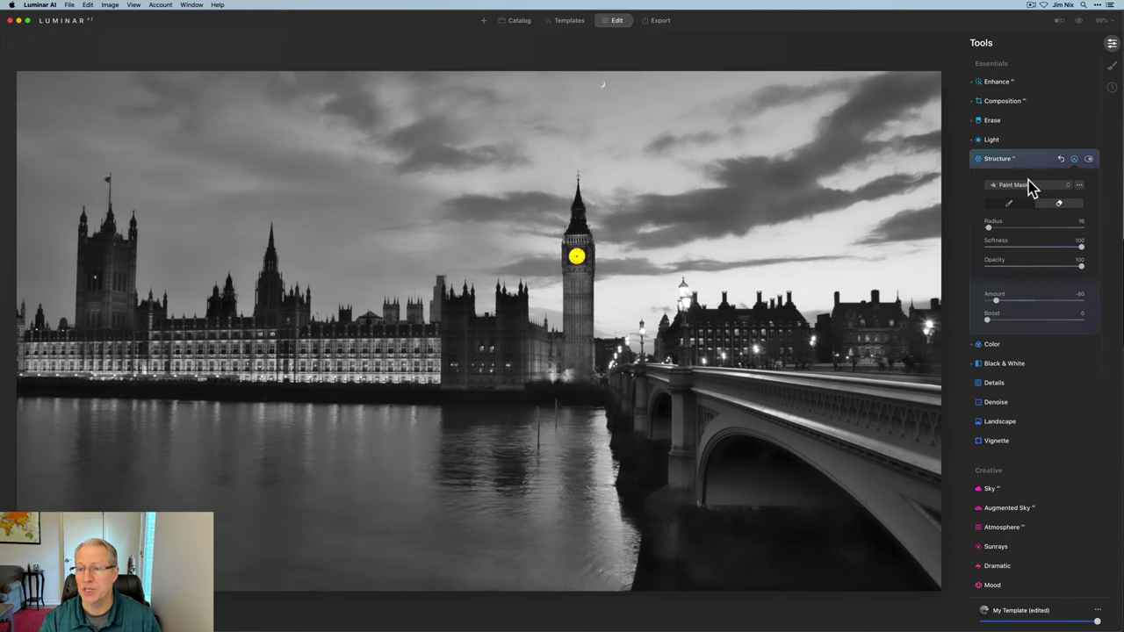
pyautogui.click(1012, 202)
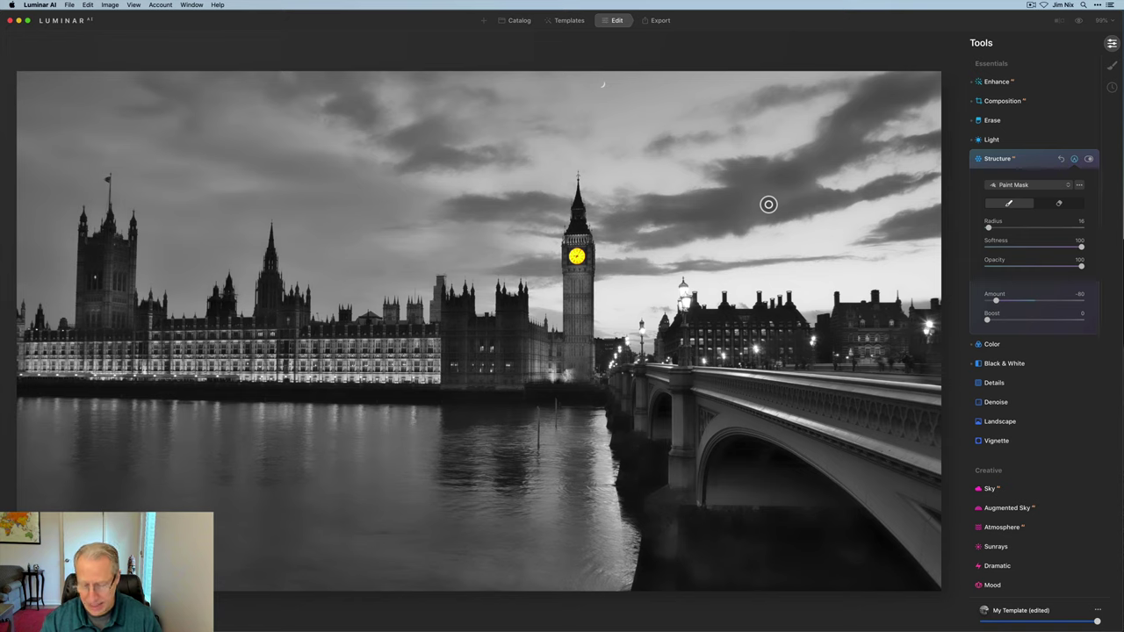
pyautogui.press(']')
pyautogui.press(']')
pyautogui.press(']')
pyautogui.press(']')
pyautogui.press(']')
pyautogui.press(']')
pyautogui.press(']')
pyautogui.press(']')
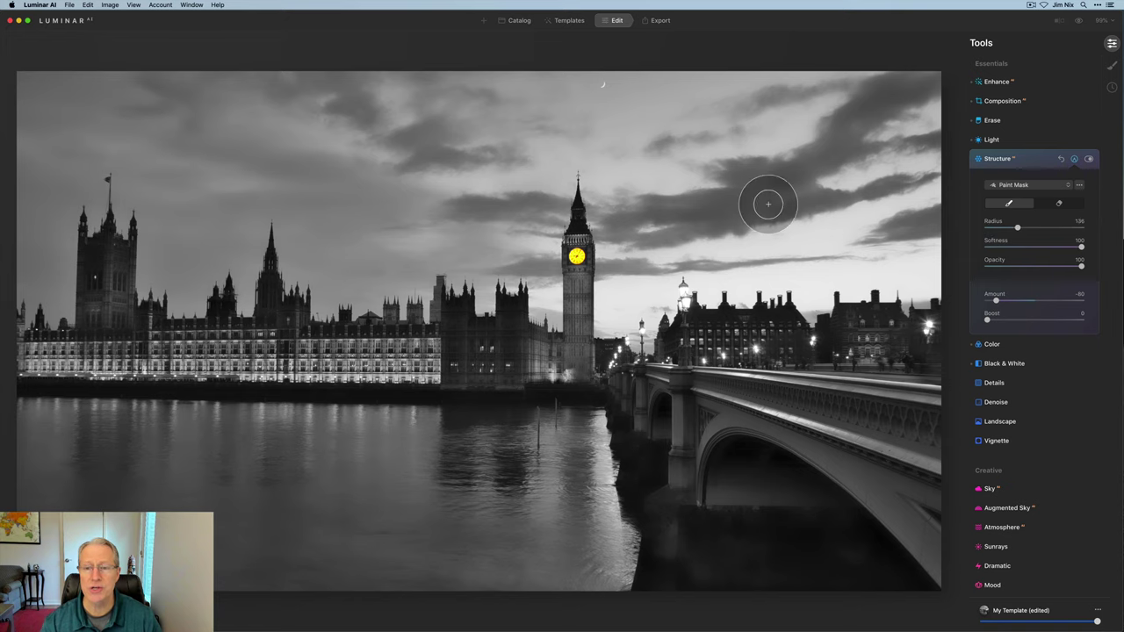
pyautogui.moveTo(699, 209)
pyautogui.mouseDown()
pyautogui.moveTo(670, 219)
pyautogui.moveTo(635, 268)
pyautogui.moveTo(633, 309)
pyautogui.moveTo(674, 248)
pyautogui.moveTo(697, 257)
pyautogui.mouseUp()
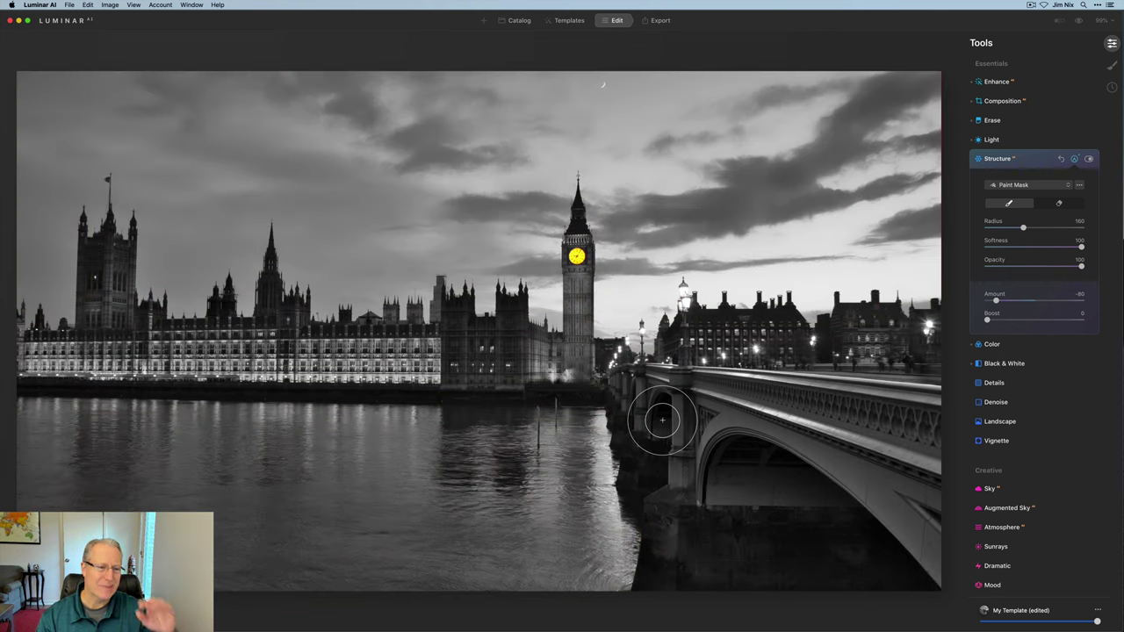
pyautogui.click(1039, 165)
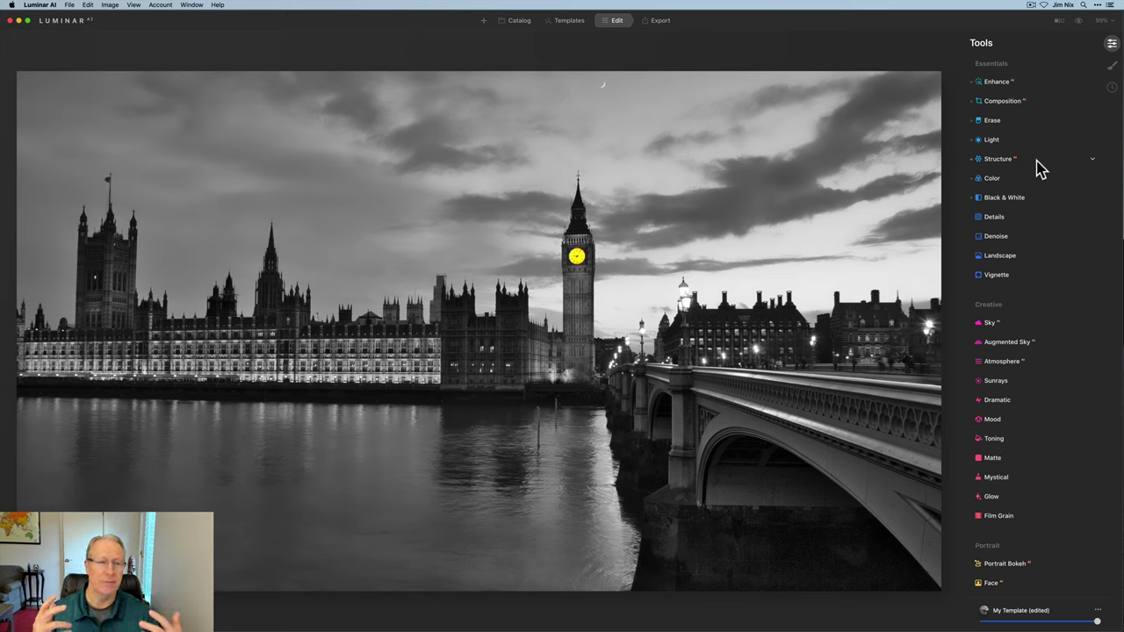
# - Sweep the Before/After split across the photo to compare the softened sky
pyautogui.click(1059, 20)
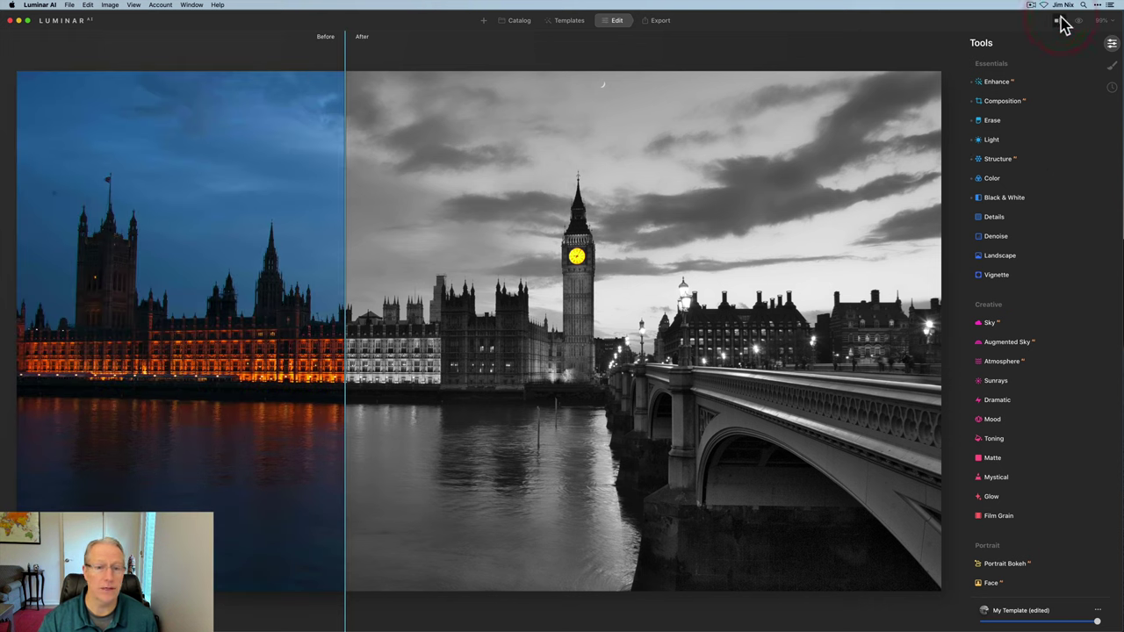
pyautogui.moveTo(345, 213); pyautogui.dragTo(416, 196)
pyautogui.click(1059, 20)
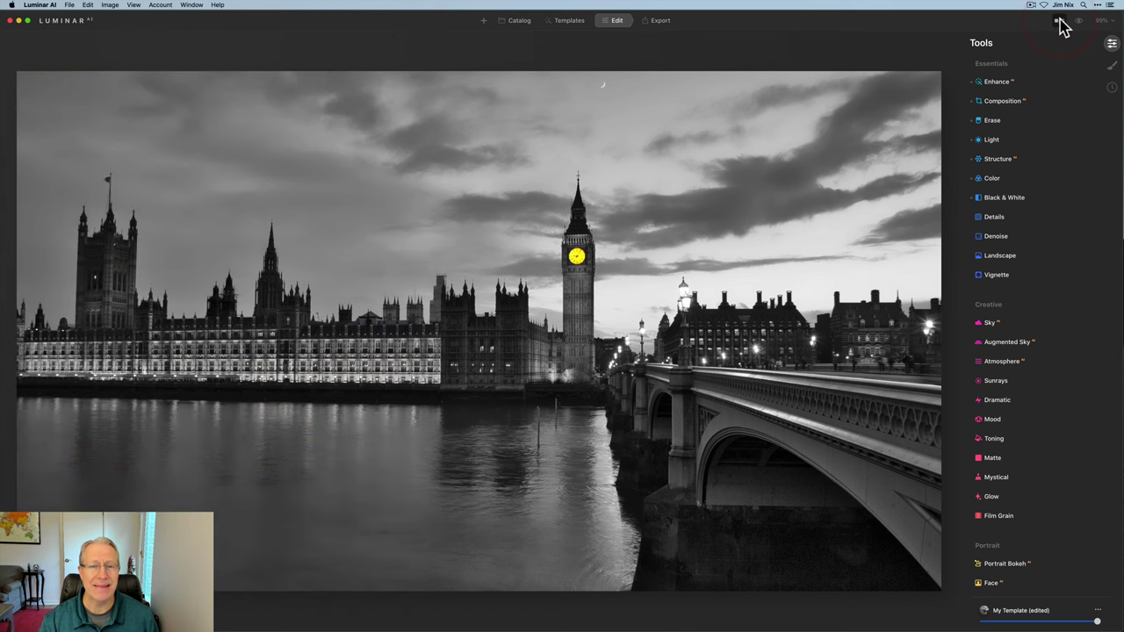
# - Add a Texture layer in Local Masking using the Snowflake Overlay texture
pyautogui.click(1112, 69)
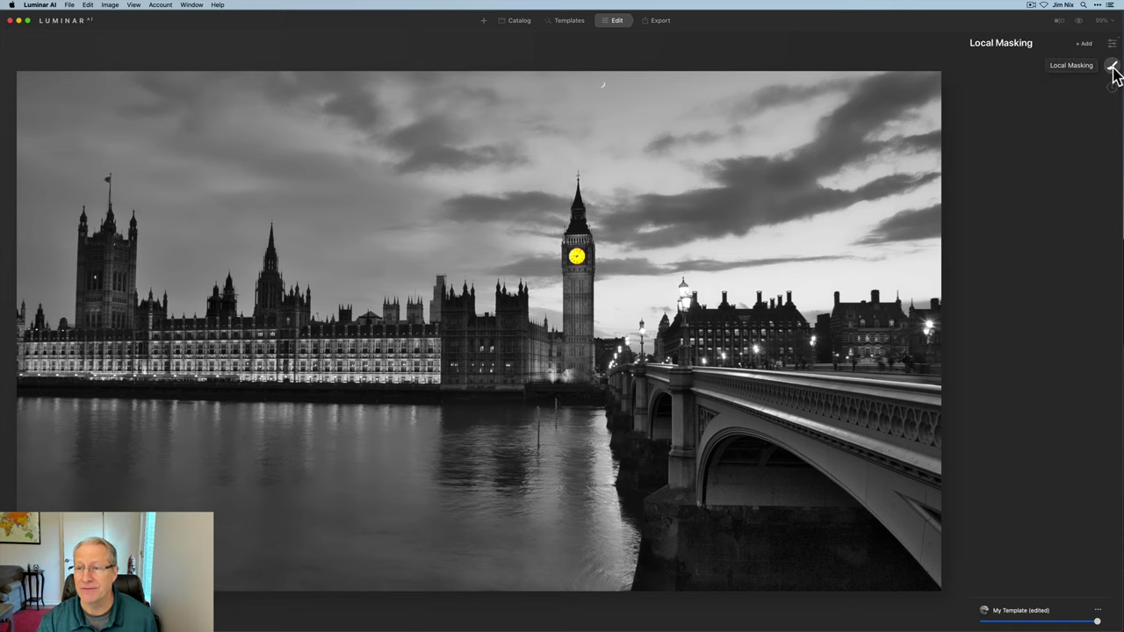
pyautogui.click(1088, 46)
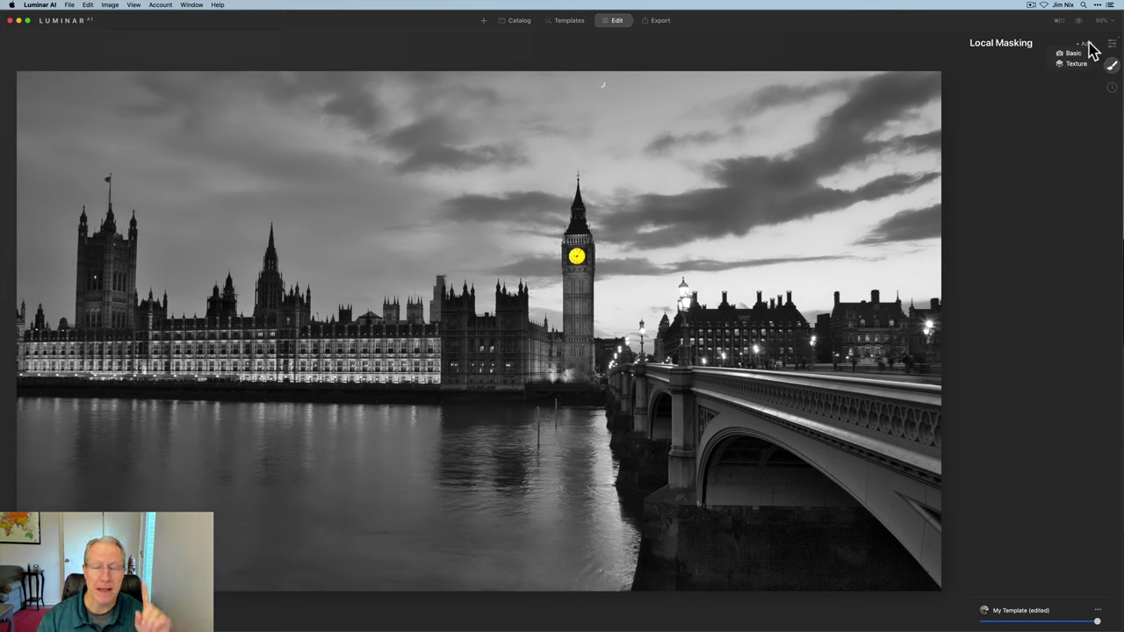
pyautogui.click(1077, 65)
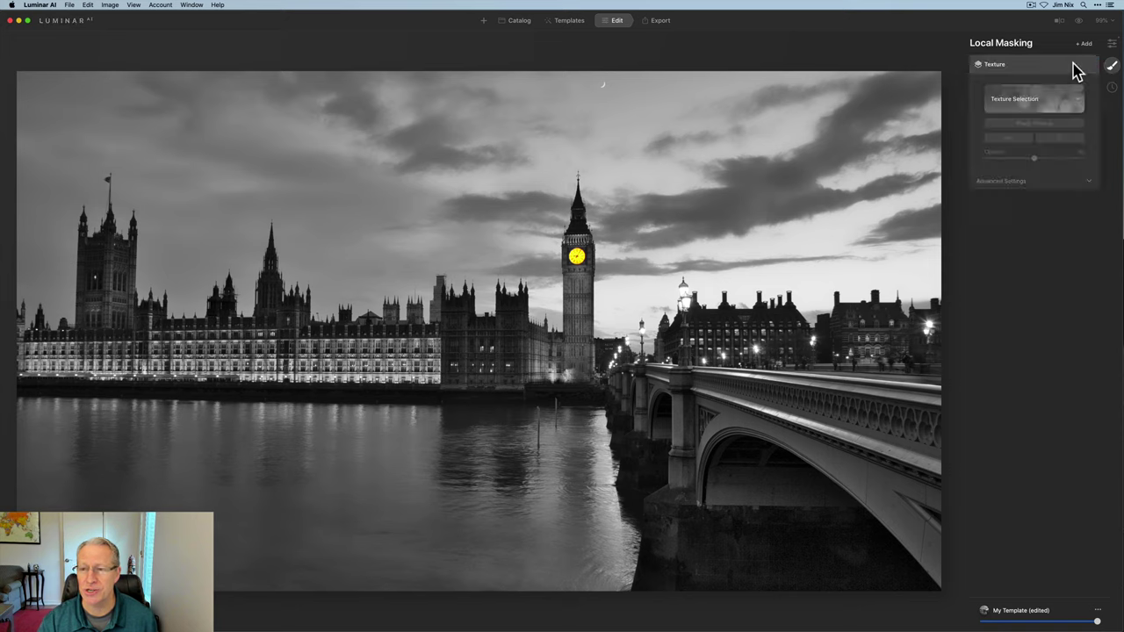
pyautogui.click(1032, 104)
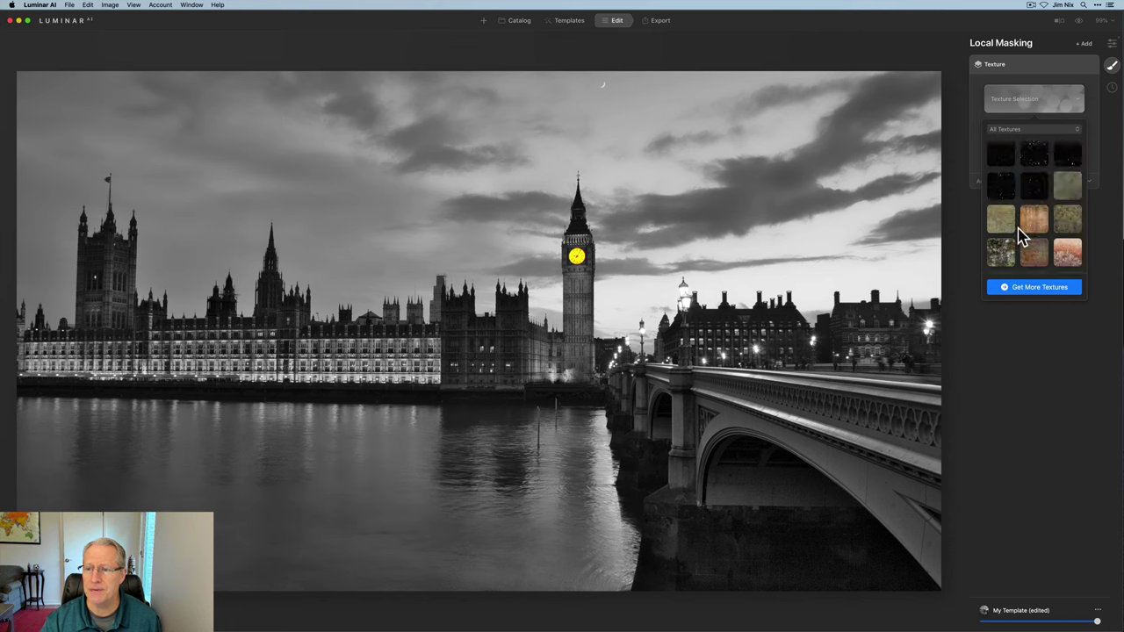
pyautogui.scroll(-5, 1022, 235)
pyautogui.click(1027, 252)
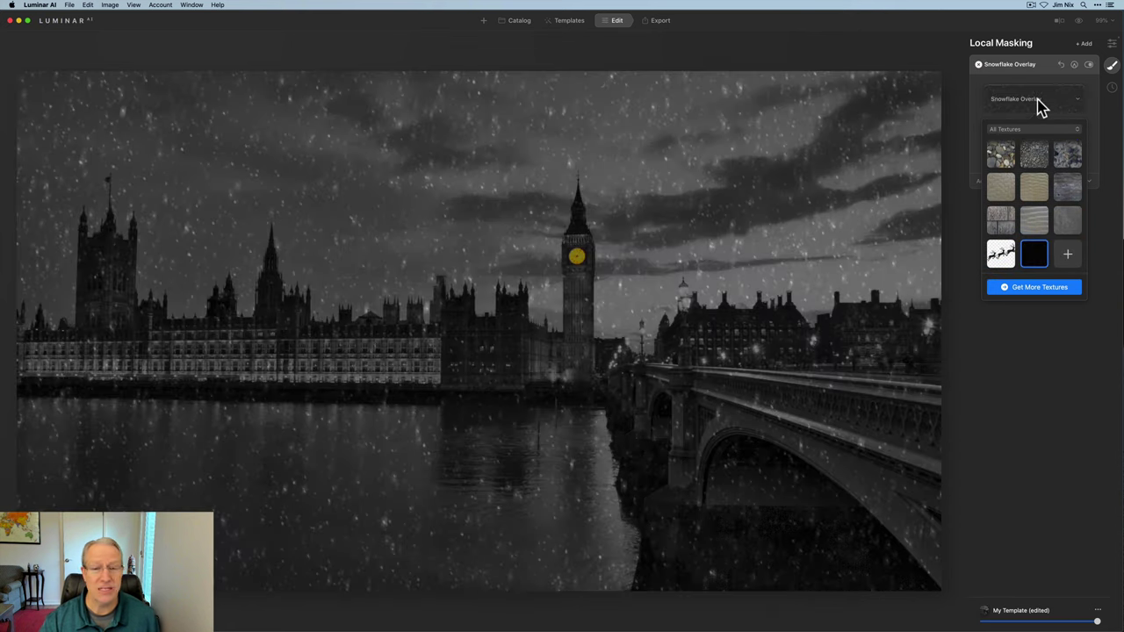
pyautogui.click(1041, 104)
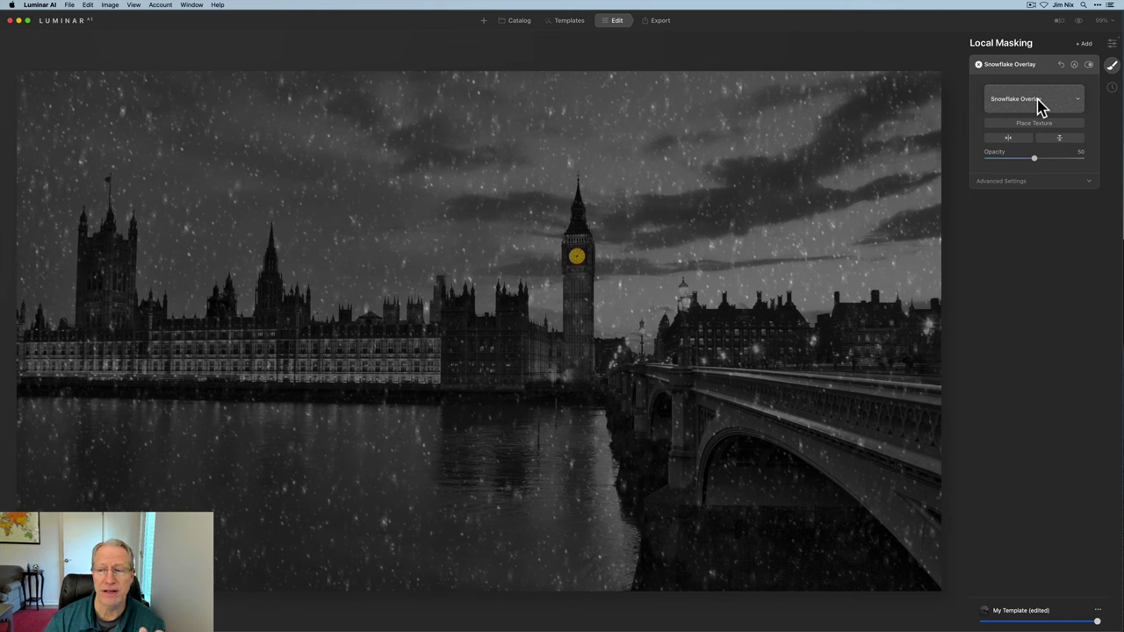
# - Set the snow texture to Screen blend, Opacity 76, Brightness 77, and toggle it to compare
pyautogui.click(1005, 182)
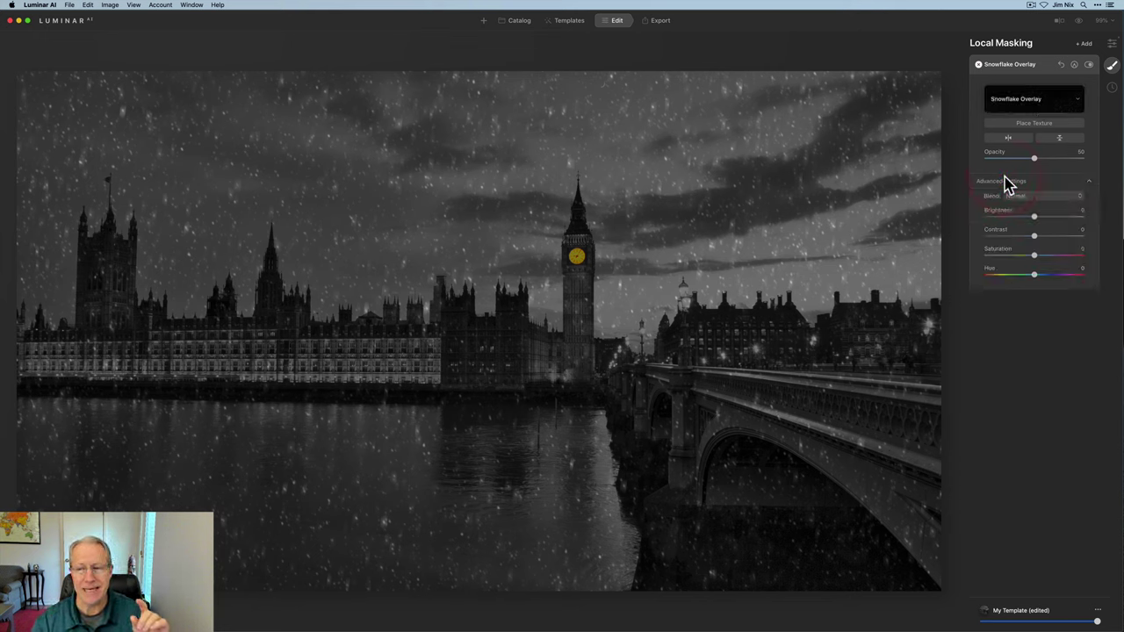
pyautogui.click(1023, 197)
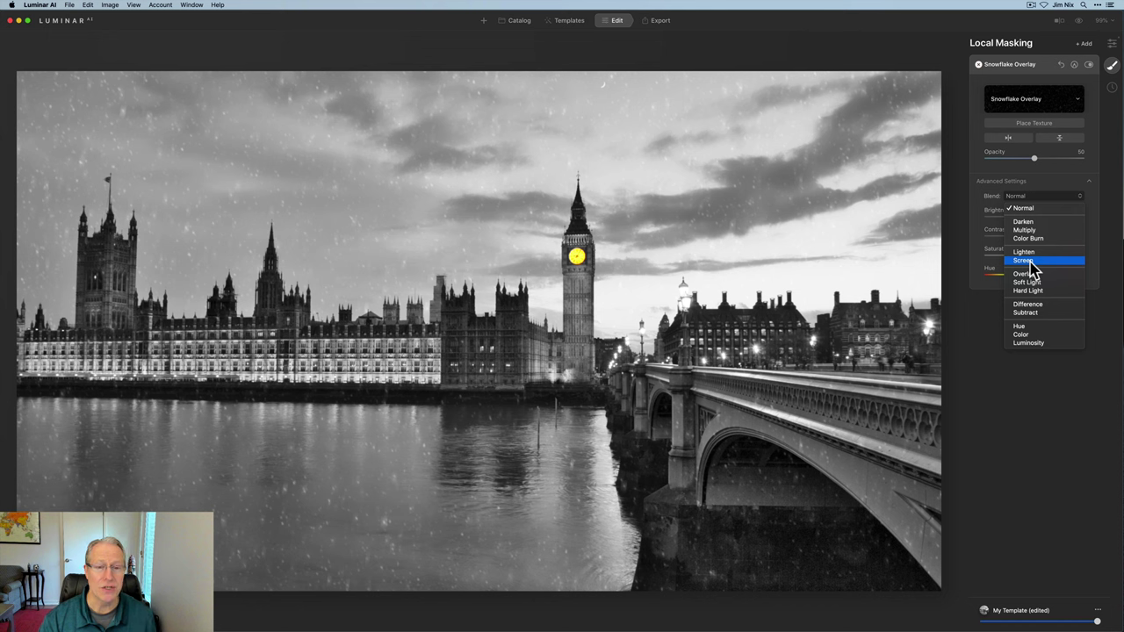
pyautogui.click(1024, 260)
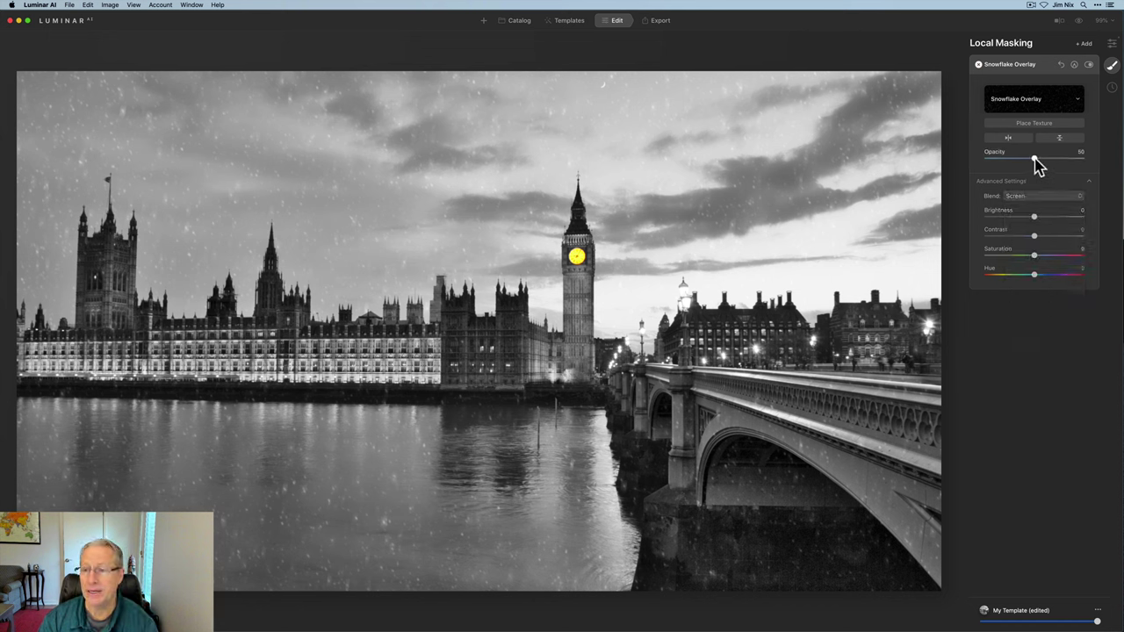
pyautogui.moveTo(1034, 159); pyautogui.dragTo(1065, 163)
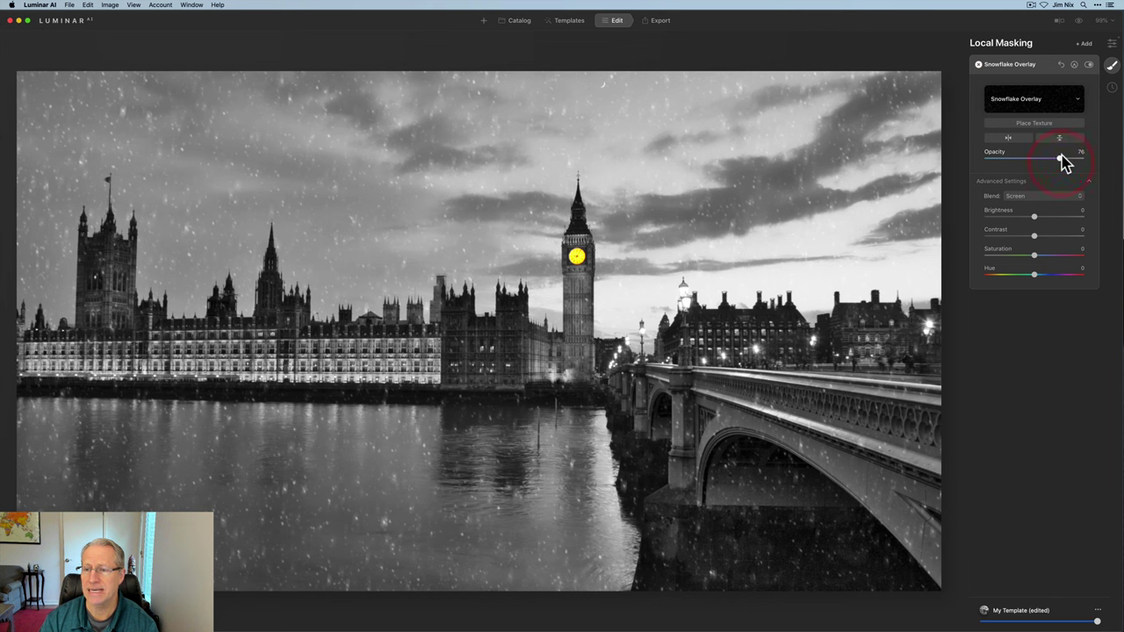
pyautogui.moveTo(1034, 217); pyautogui.dragTo(1074, 219)
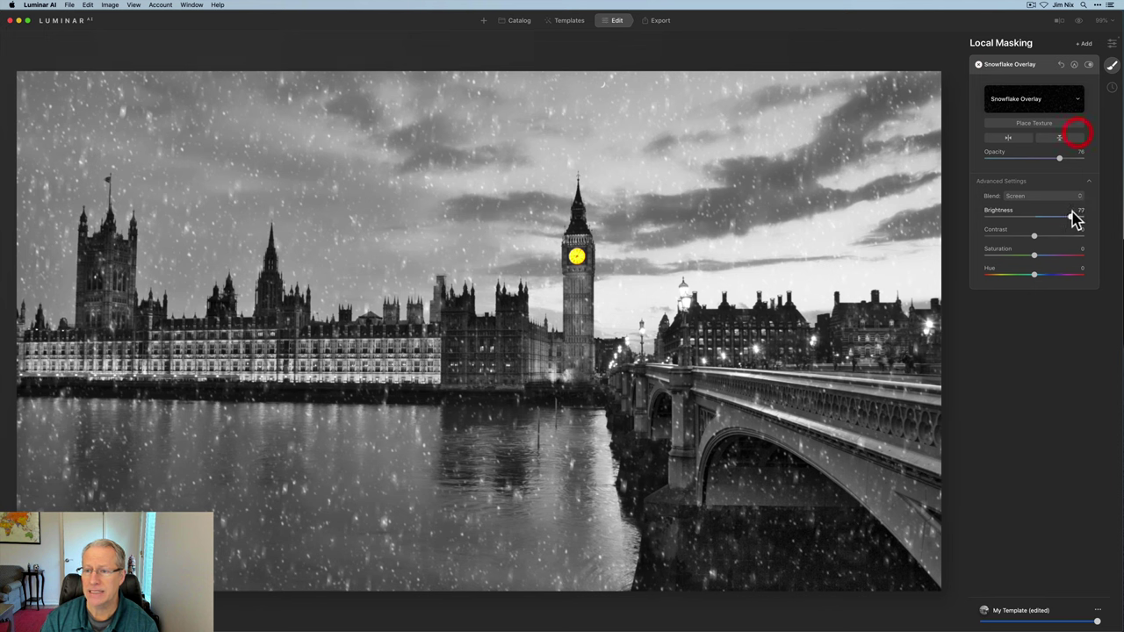
pyautogui.click(1089, 66)
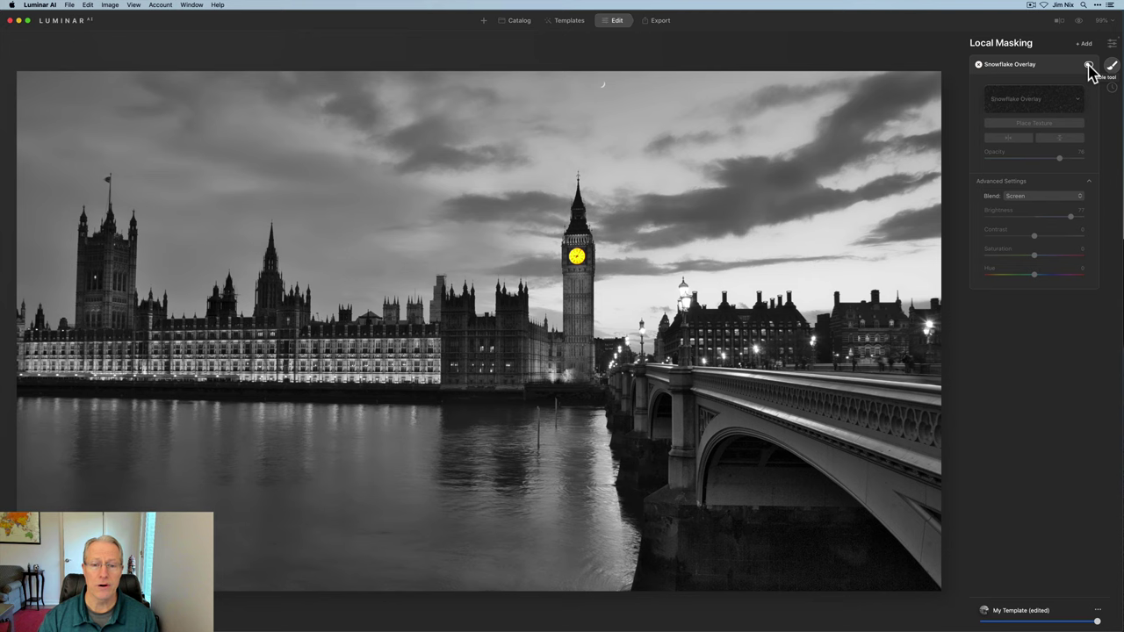
pyautogui.click(1089, 66)
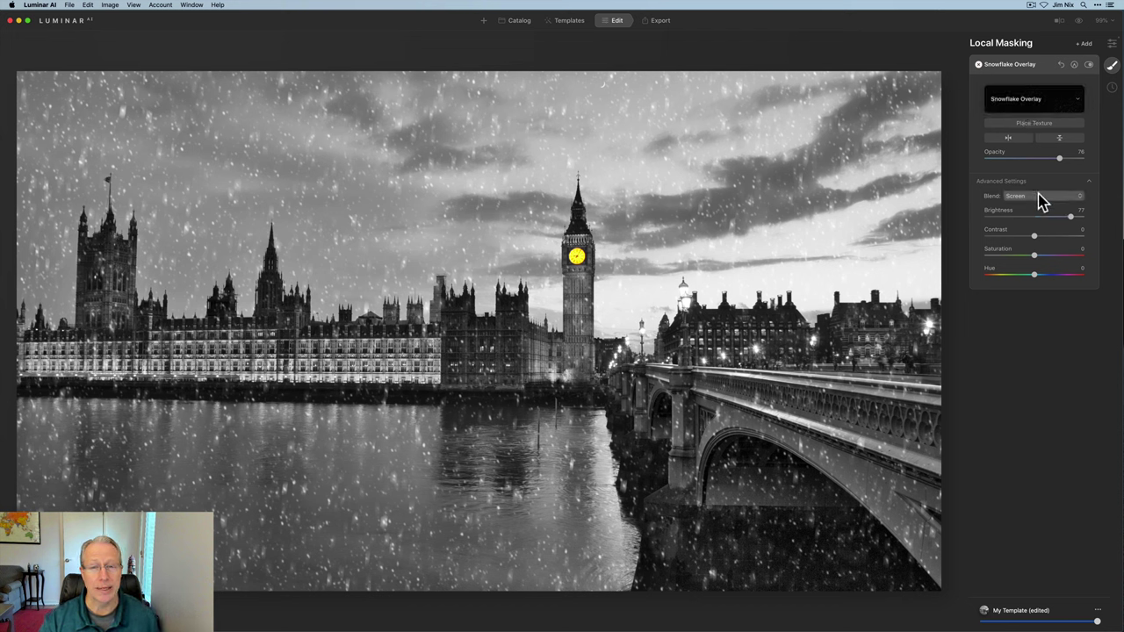
# - Add a Basic layer with Highlights at -75 and toggle its visibility to compare
pyautogui.click(1085, 44)
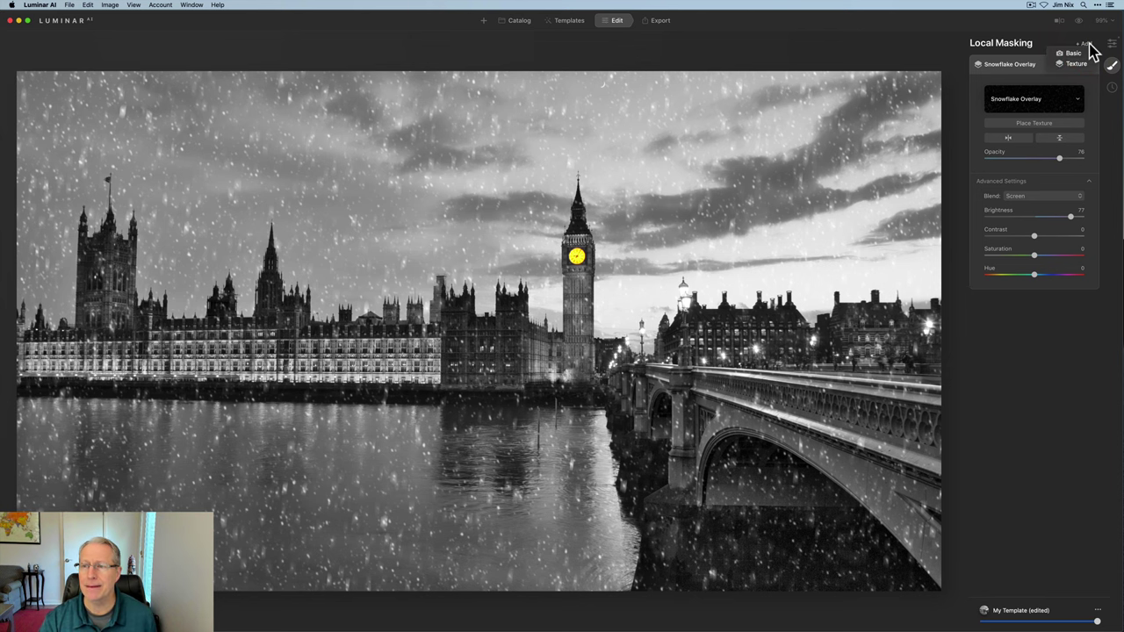
pyautogui.click(1079, 57)
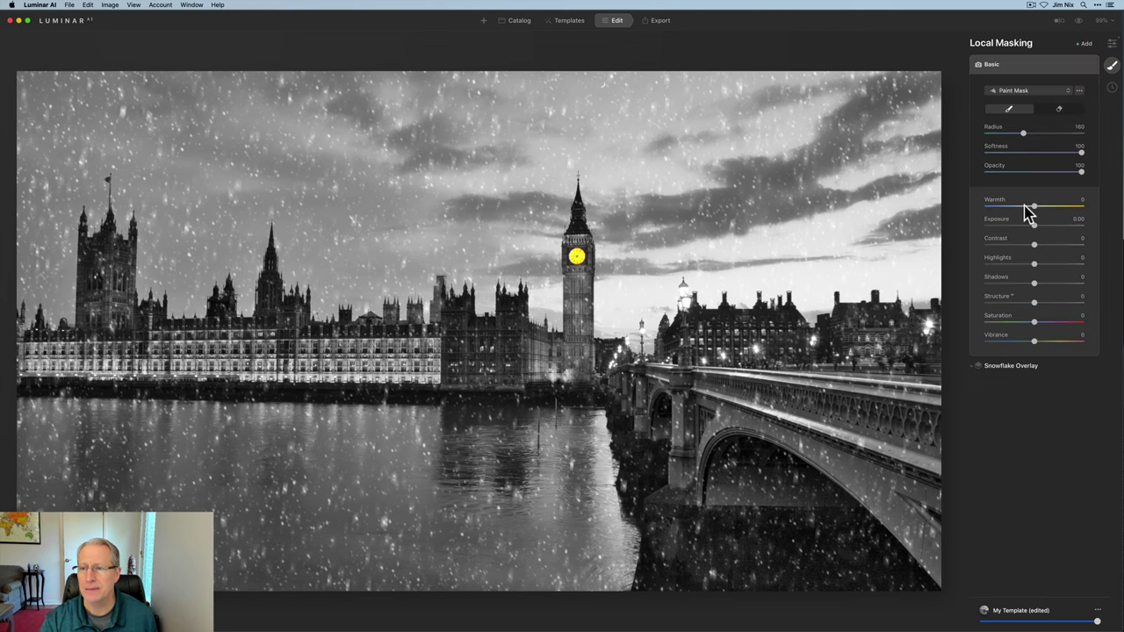
pyautogui.moveTo(1033, 266); pyautogui.dragTo(1001, 271)
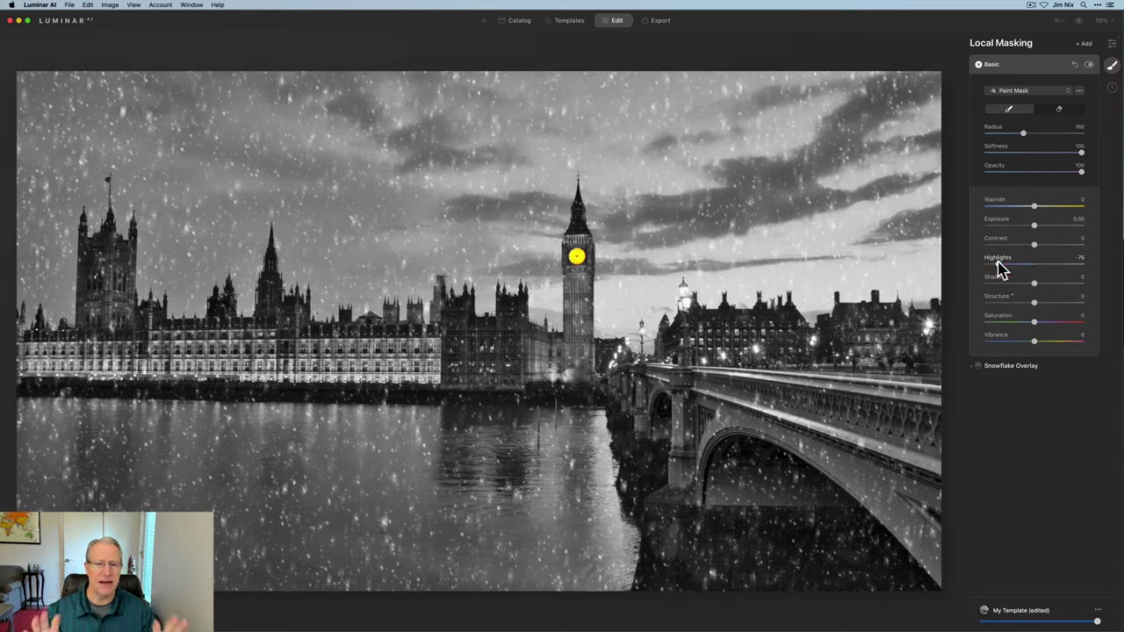
pyautogui.click(1089, 67)
pyautogui.click(1089, 67)
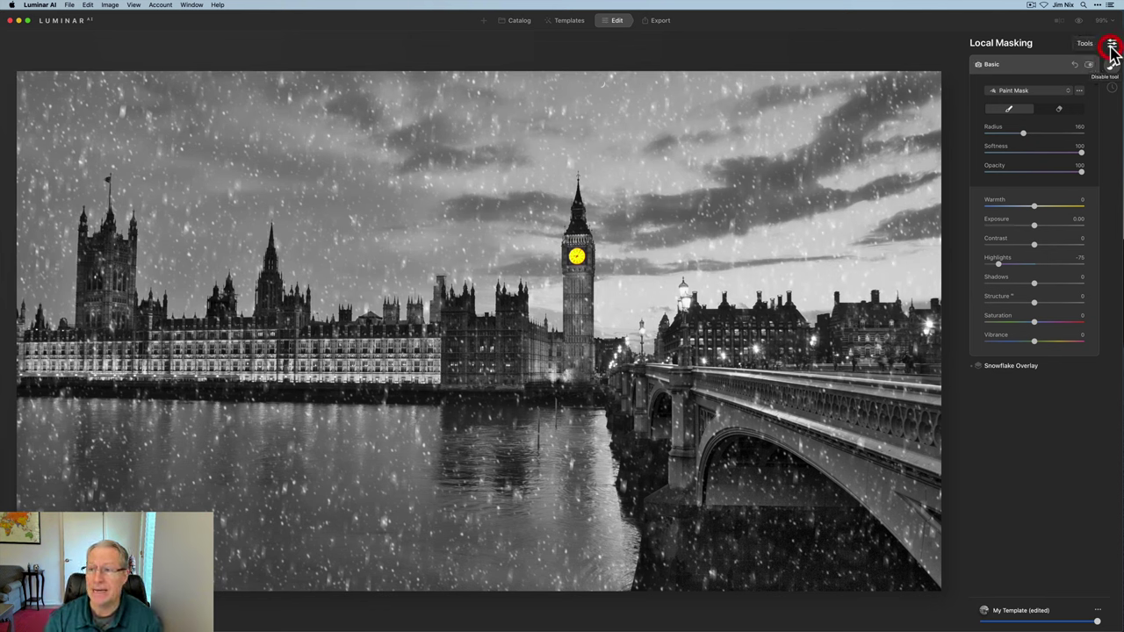
# - Back in Tools, raise Enhance Accent from 50 to 80
pyautogui.click(1111, 44)
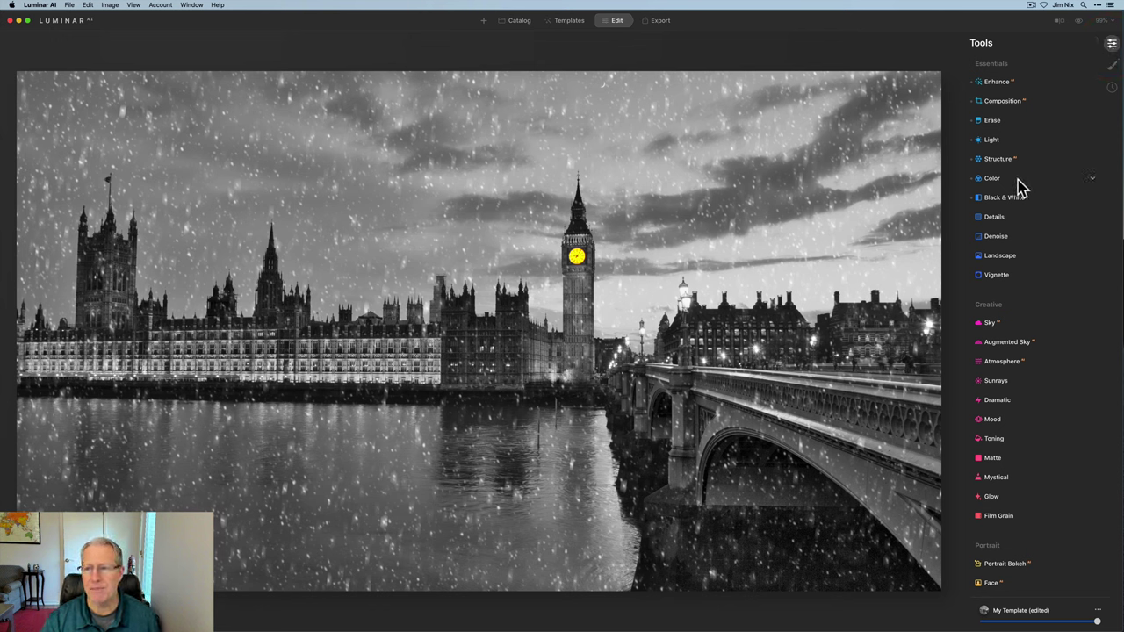
pyautogui.click(1001, 81)
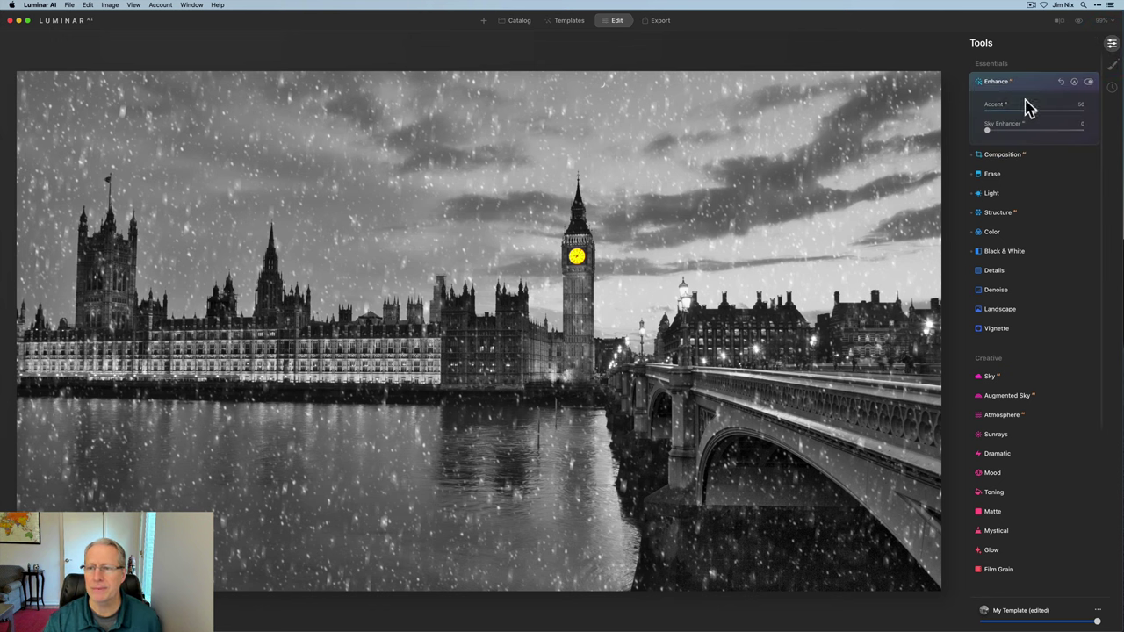
pyautogui.moveTo(1035, 109); pyautogui.dragTo(1065, 109)
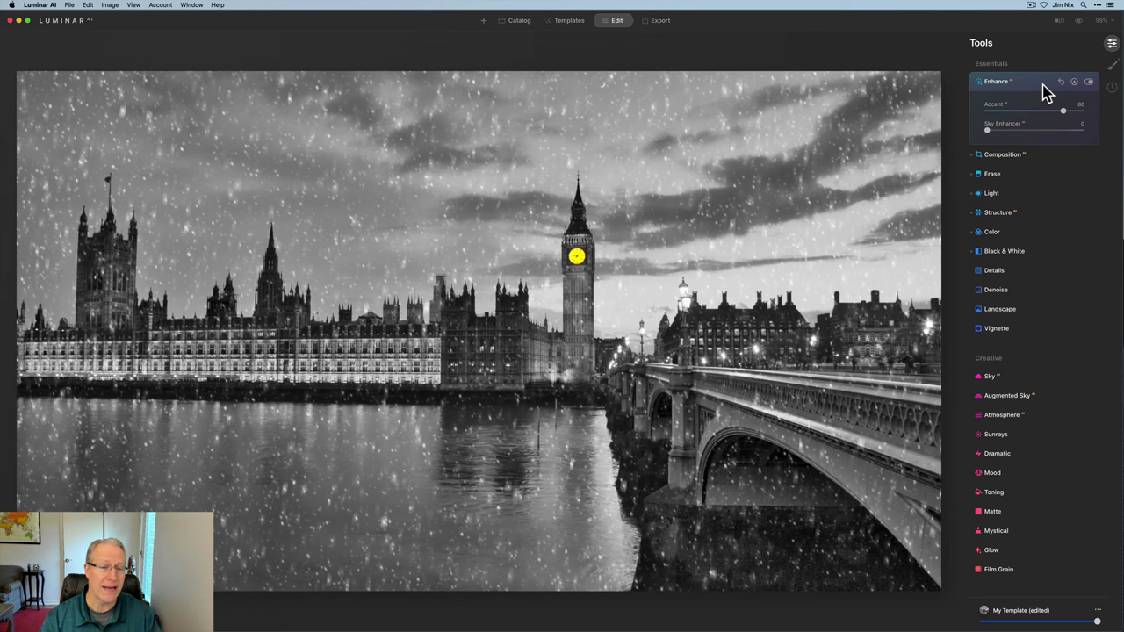
pyautogui.click(1044, 86)
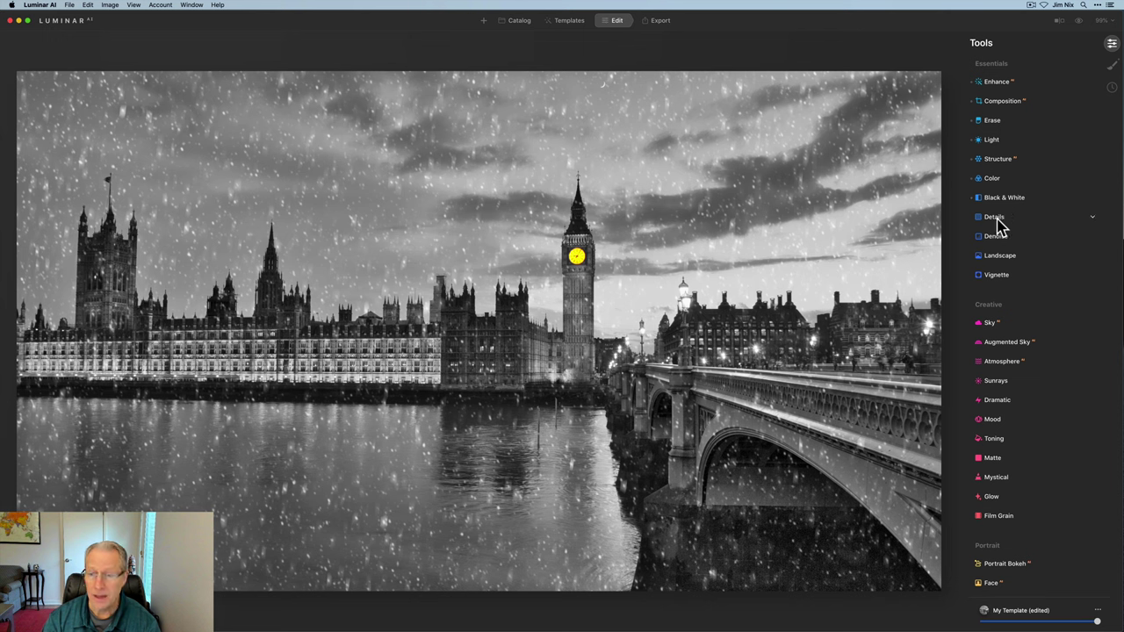
# - In Toning, give the highlights saturation and a hue of 232
pyautogui.scroll(-3, 981, 319)
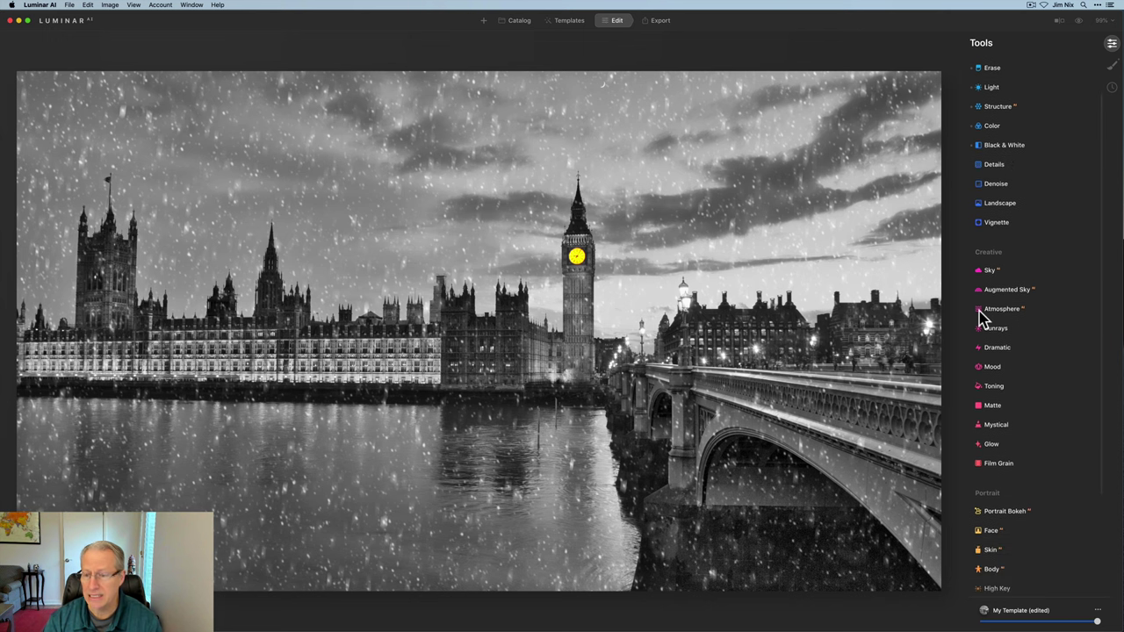
pyautogui.scroll(-3, 981, 319)
pyautogui.click(995, 344)
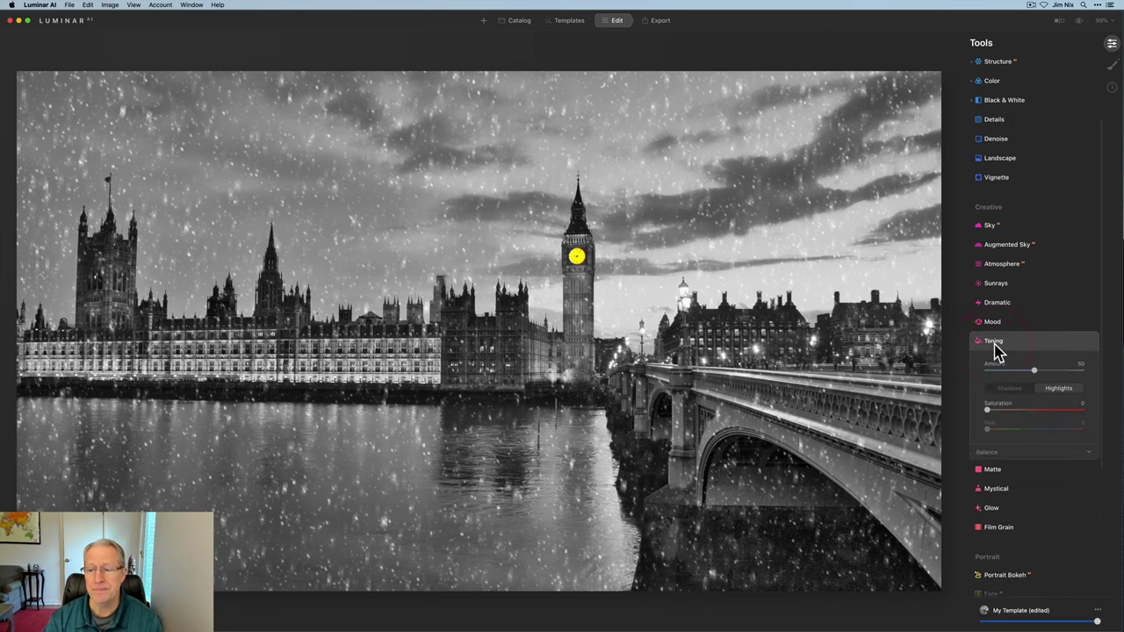
pyautogui.scroll(-3, 995, 347)
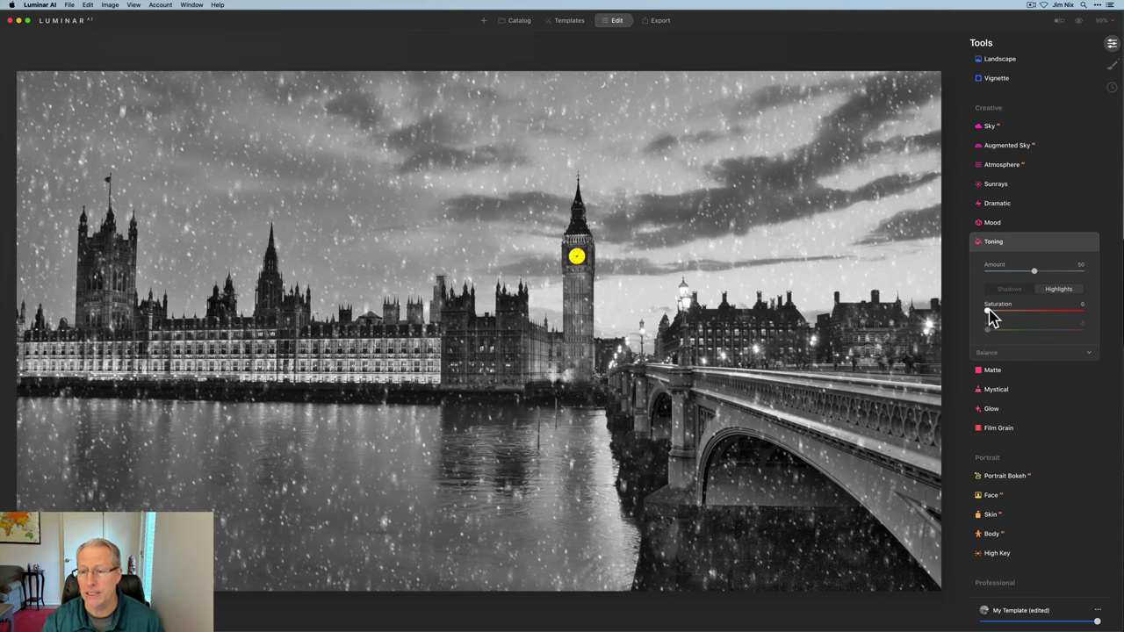
pyautogui.moveTo(989, 310); pyautogui.dragTo(1038, 309)
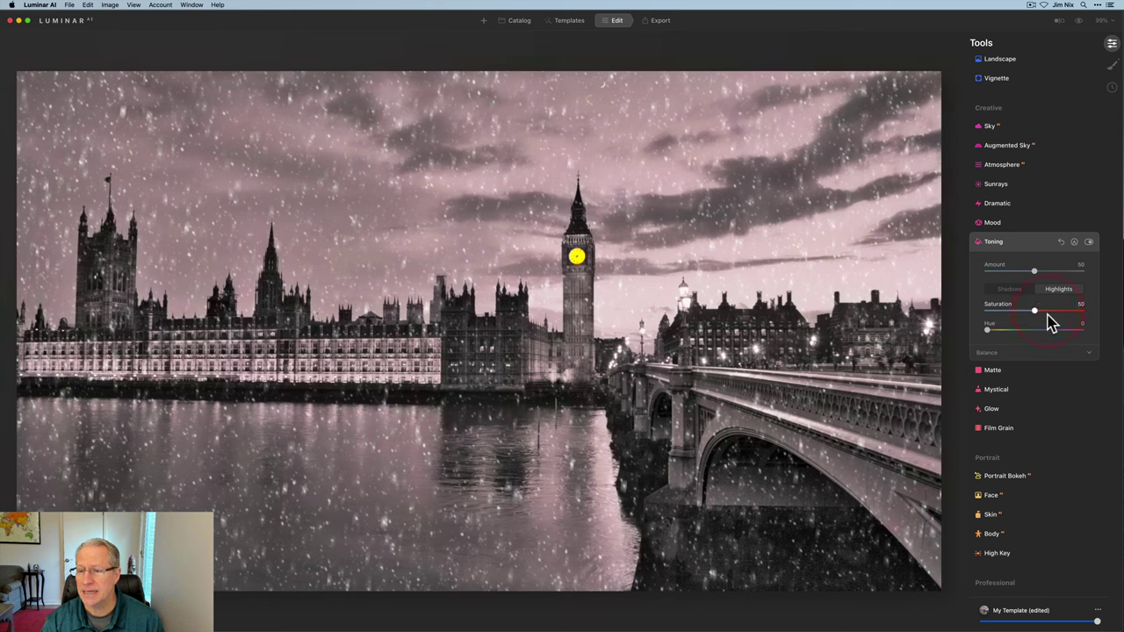
pyautogui.write('232')
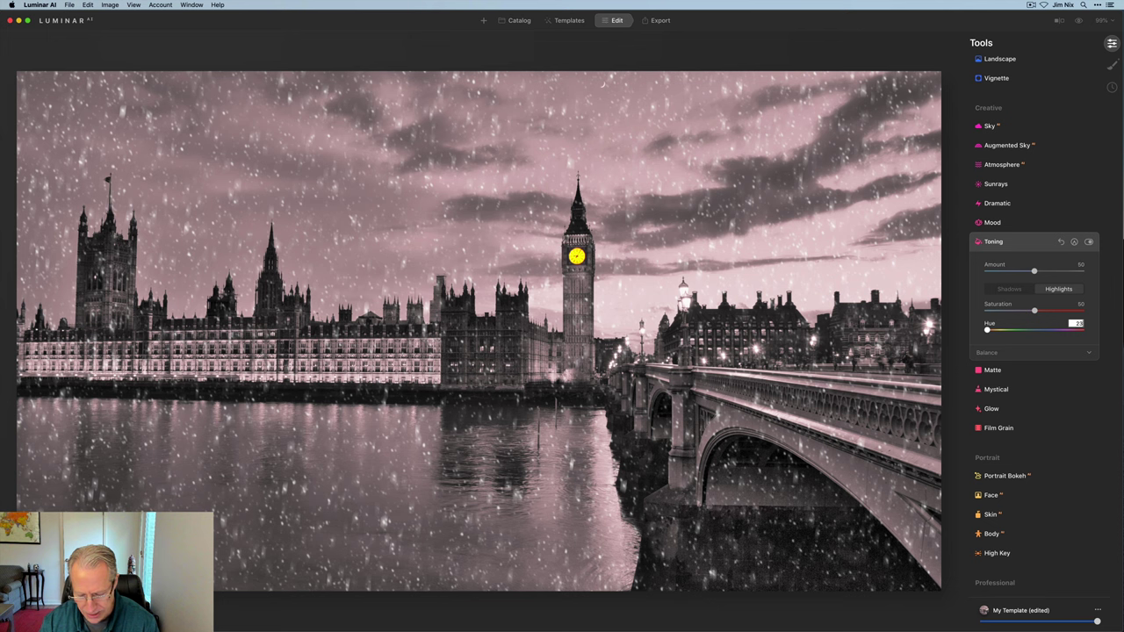
pyautogui.press('Return')
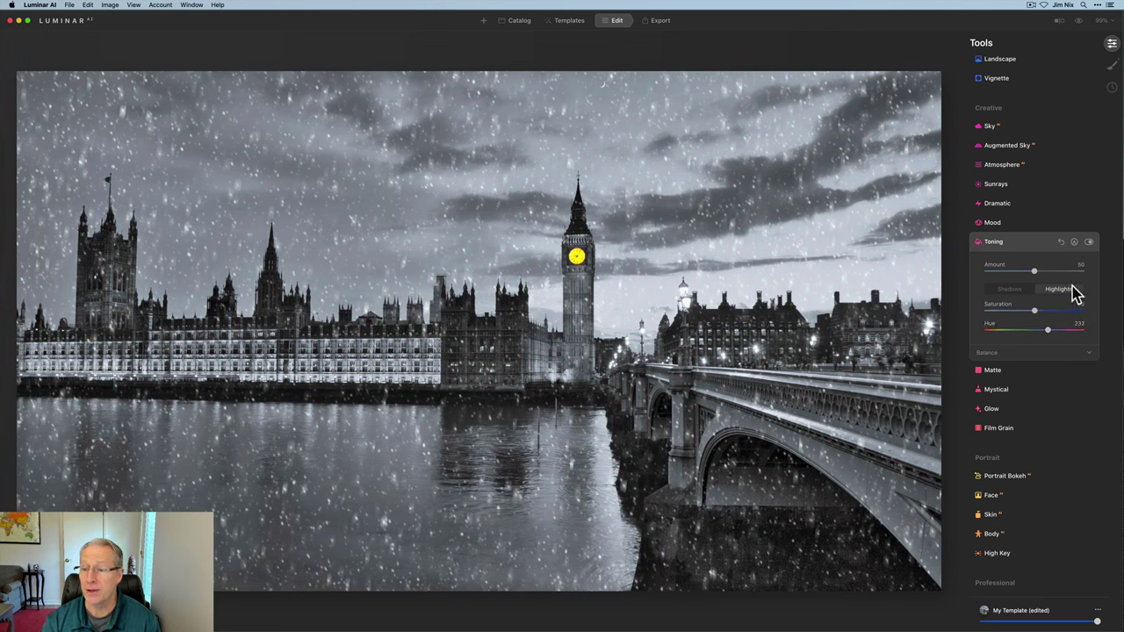
# - Tone the shadows with saturation 50 and hue 232
pyautogui.click(1009, 289)
pyautogui.moveTo(1056, 310); pyautogui.dragTo(1085, 304)
pyautogui.click(1081, 304)
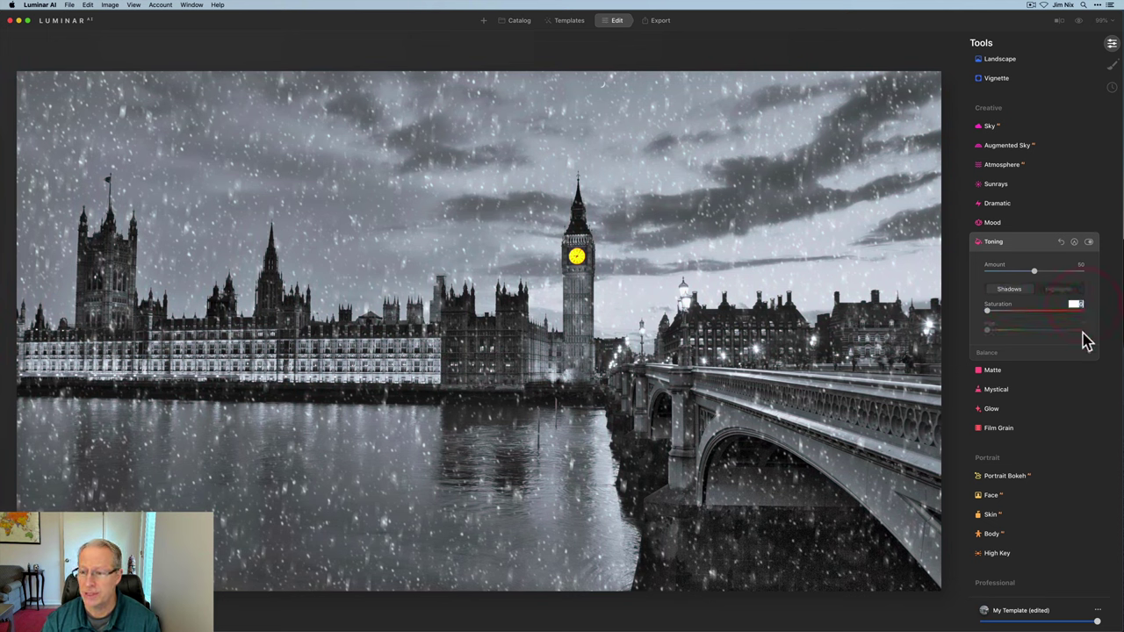
pyautogui.write('50')
pyautogui.press('Return')
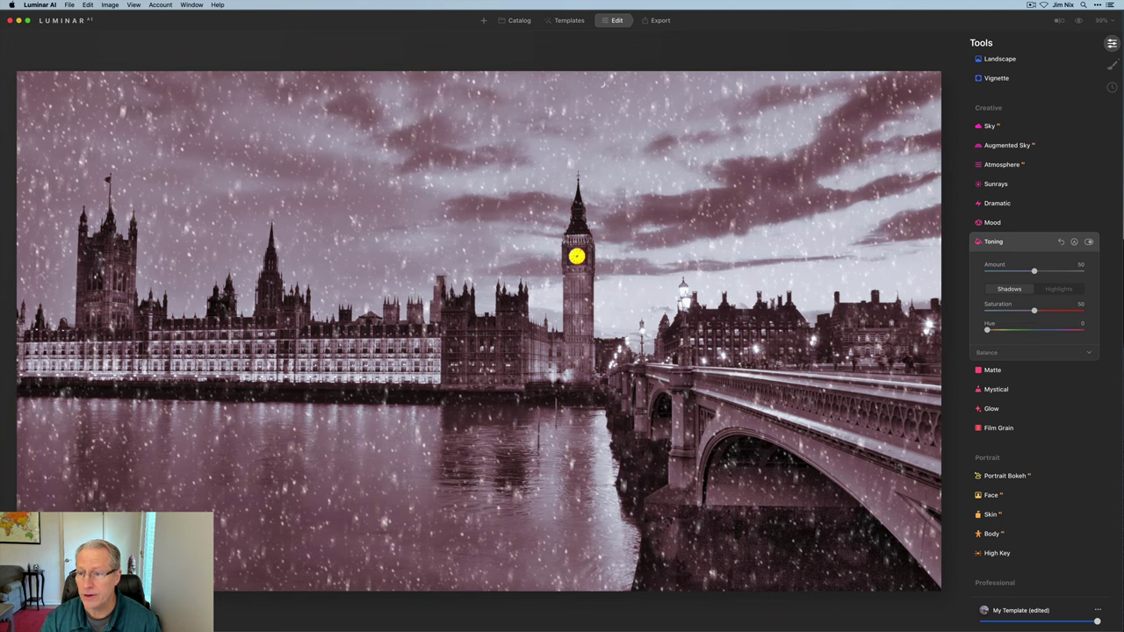
pyautogui.click(1080, 323)
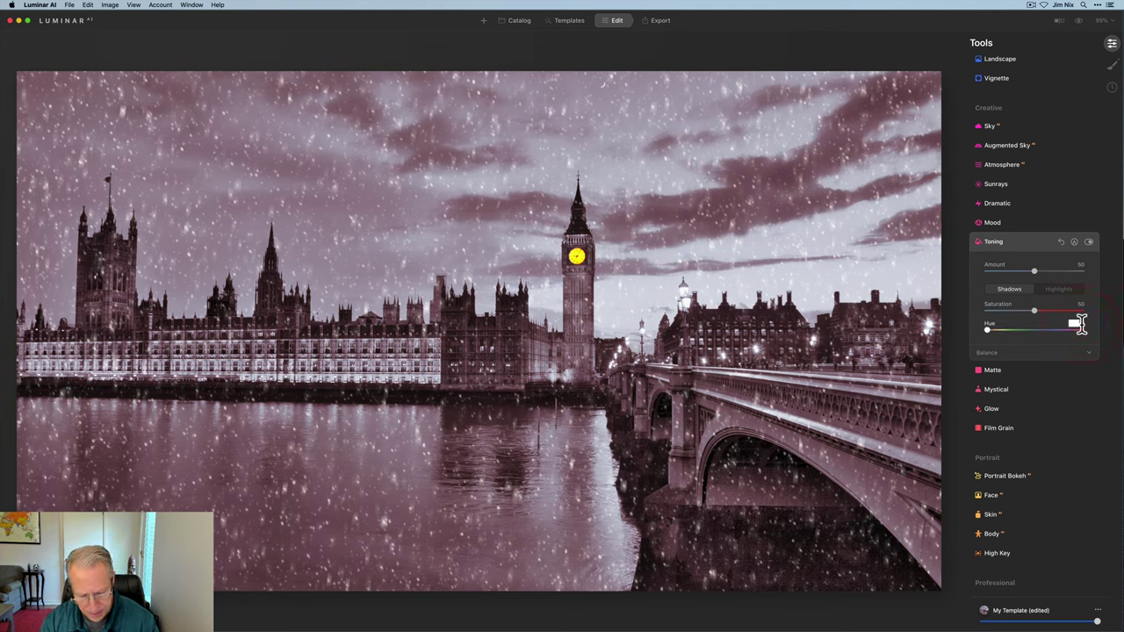
pyautogui.write('232')
pyautogui.press('Return')
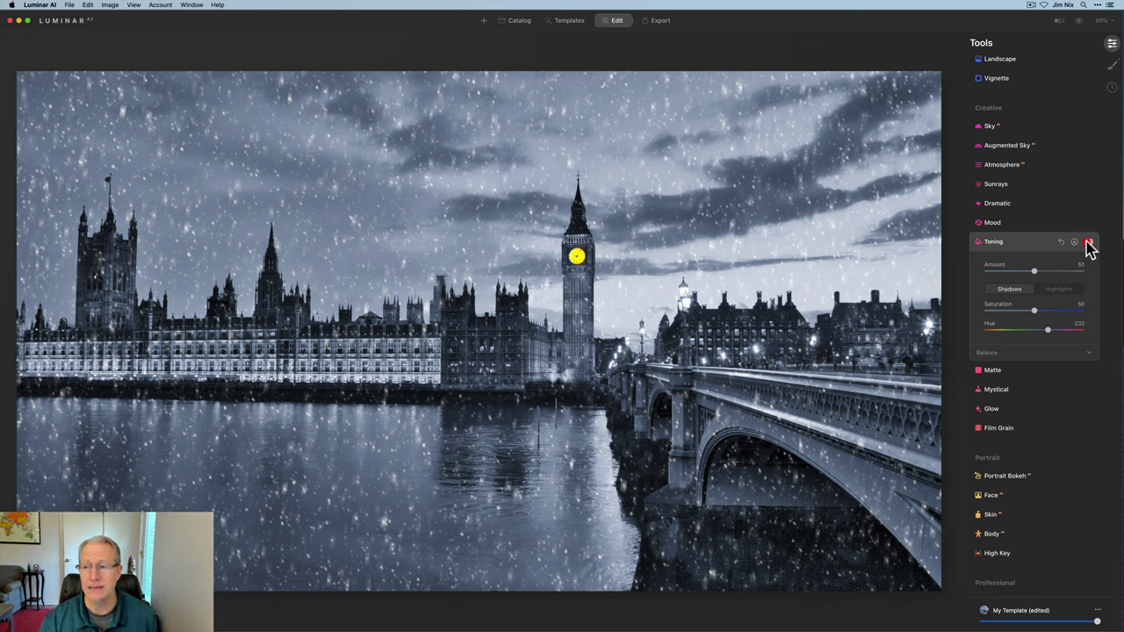
# - Compare with Toning off and on, then ease shadow and highlight saturation to about 45
pyautogui.click(1088, 242)
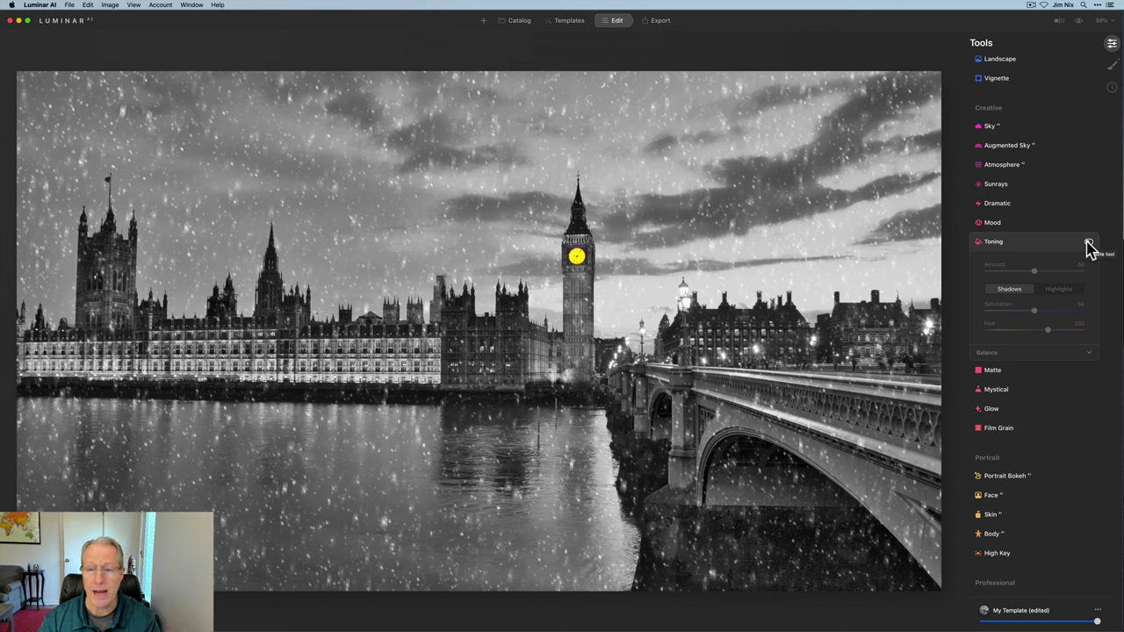
pyautogui.click(1089, 242)
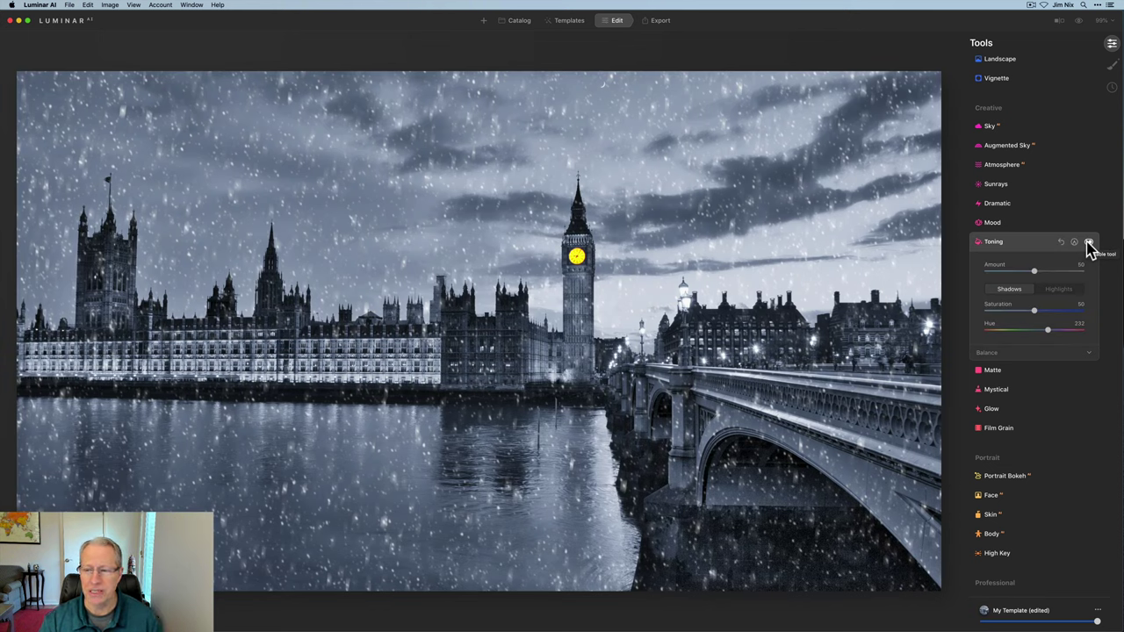
pyautogui.moveTo(1034, 311)
pyautogui.mouseDown()
pyautogui.moveTo(1022, 318)
pyautogui.moveTo(1029, 314)
pyautogui.mouseUp()
pyautogui.click(1058, 291)
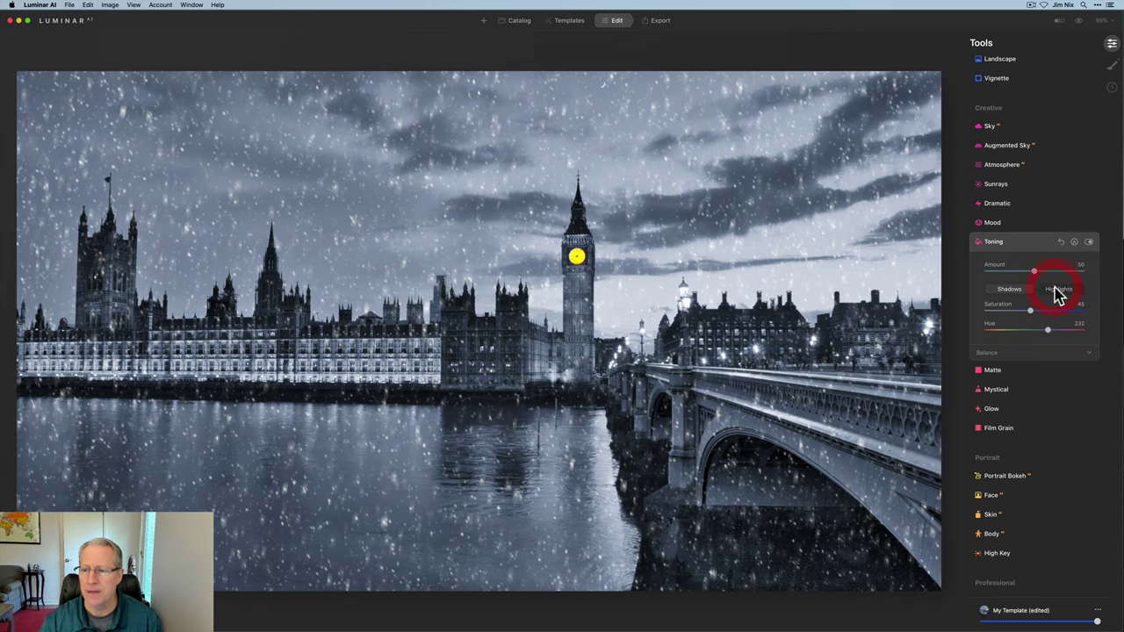
pyautogui.moveTo(1034, 313); pyautogui.dragTo(1031, 312)
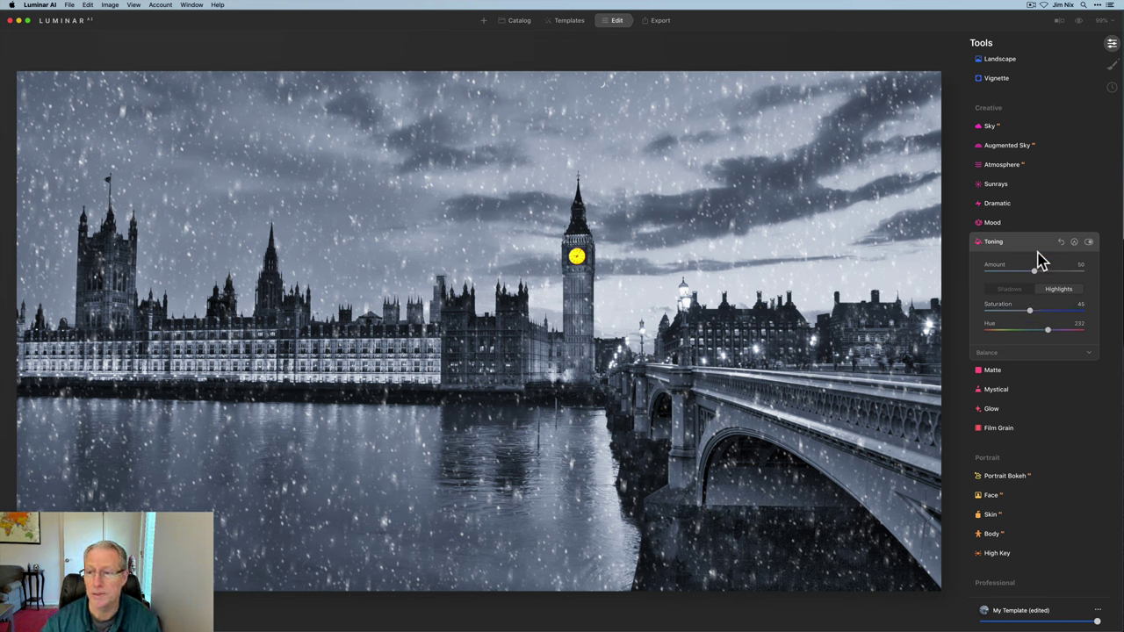
pyautogui.click(1035, 245)
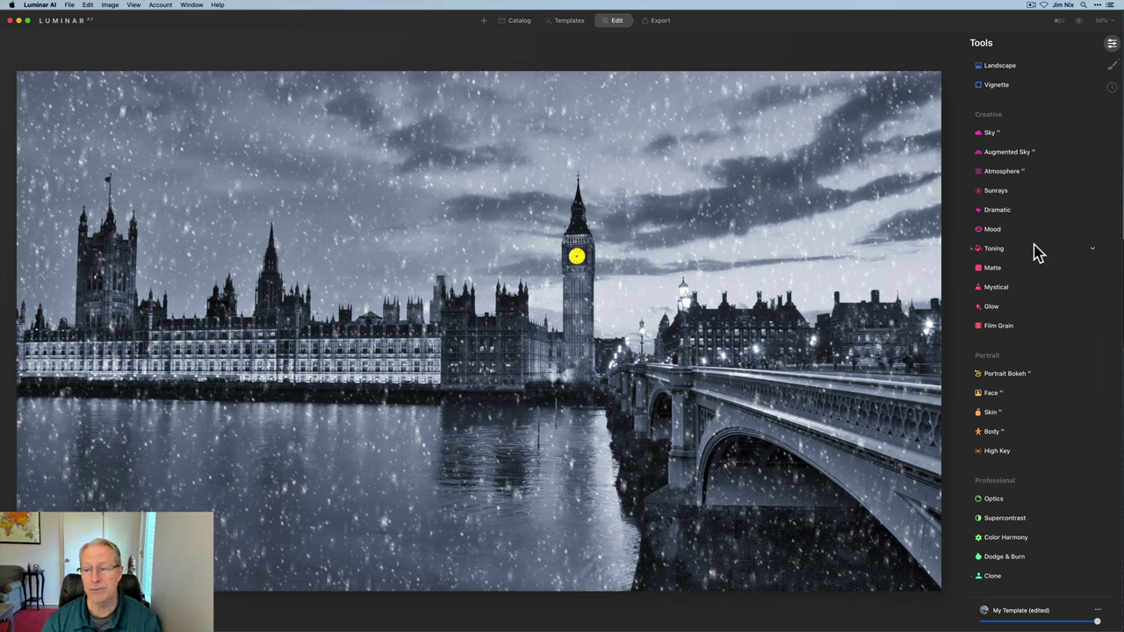
# - Add a vignette with darkened edges, Inner Light 19, Roundness -16, Feather 100 and Size 22
pyautogui.scroll(3, 1004, 281)
pyautogui.click(1001, 172)
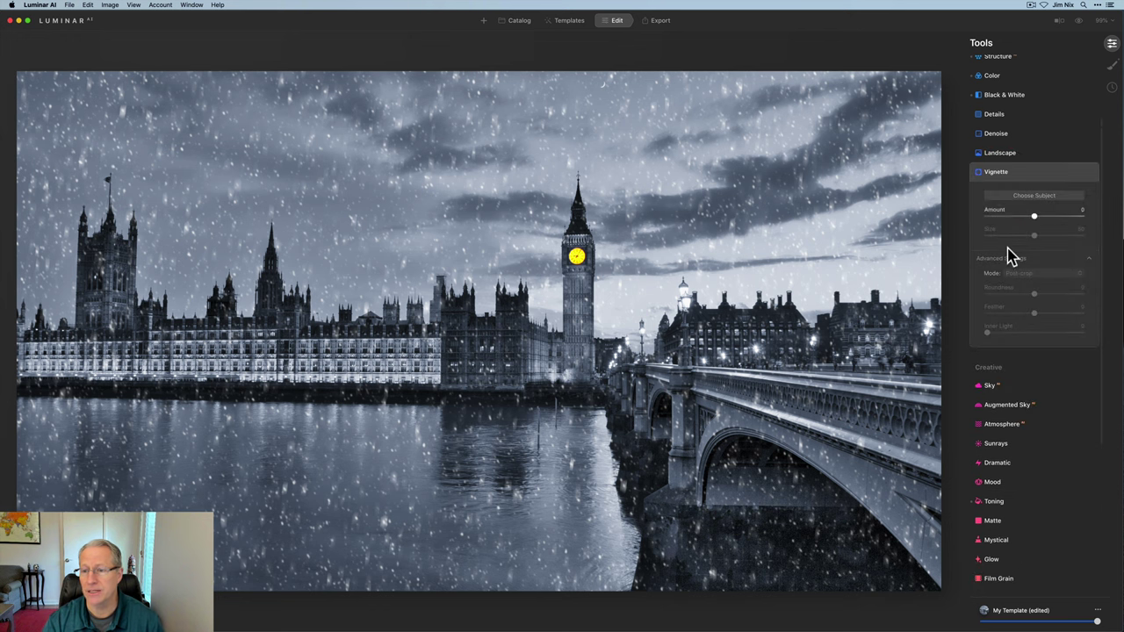
pyautogui.click(1015, 217)
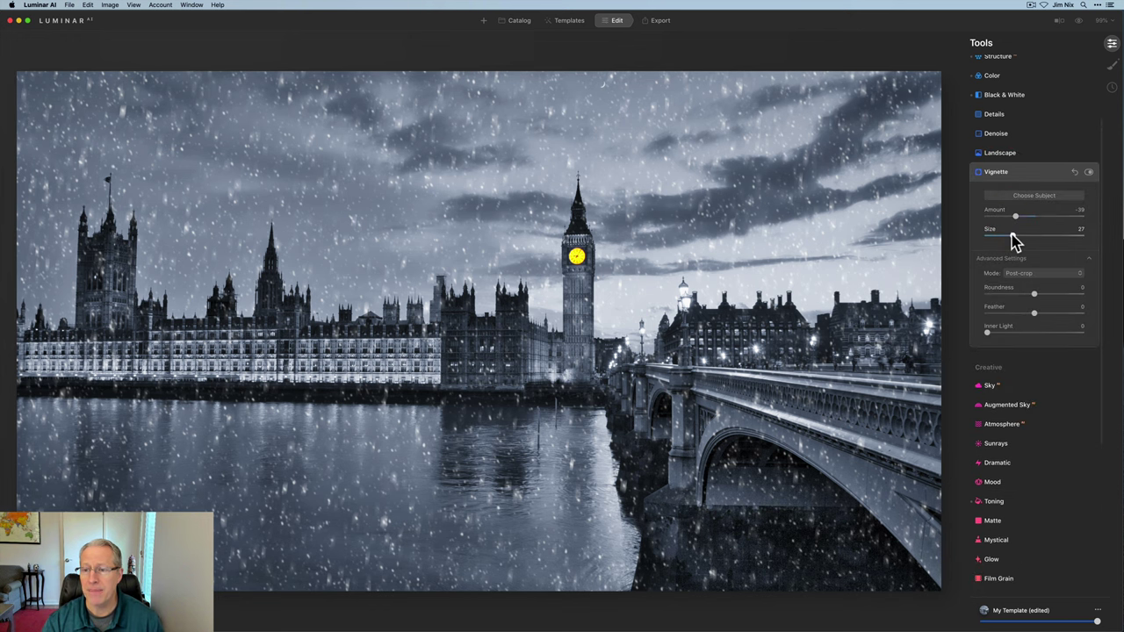
pyautogui.click(990, 333)
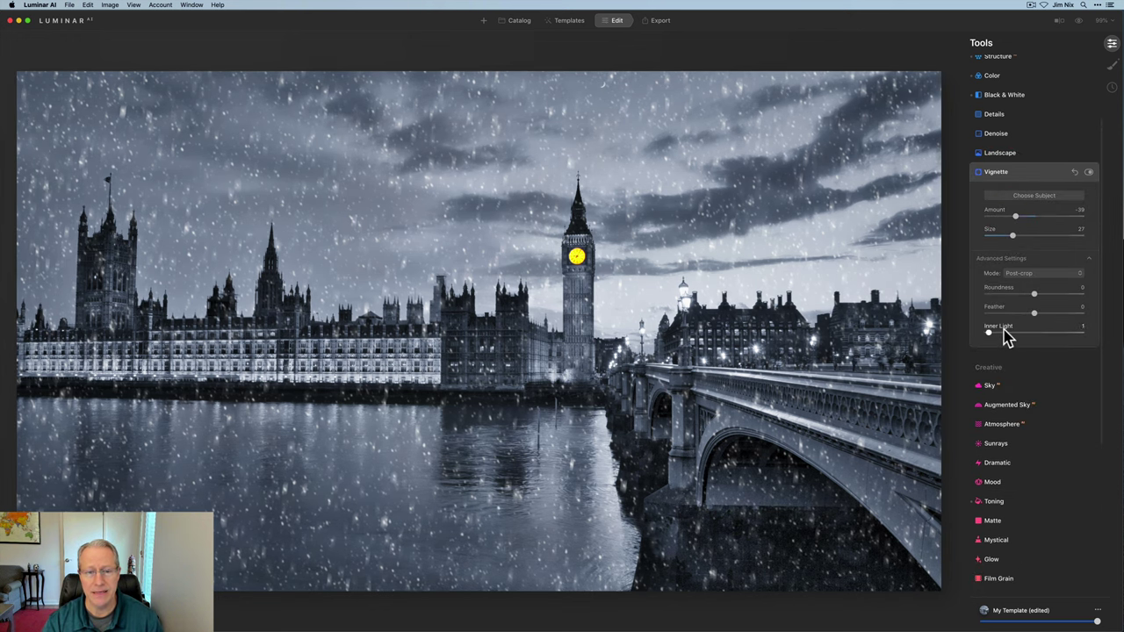
pyautogui.click(1004, 332)
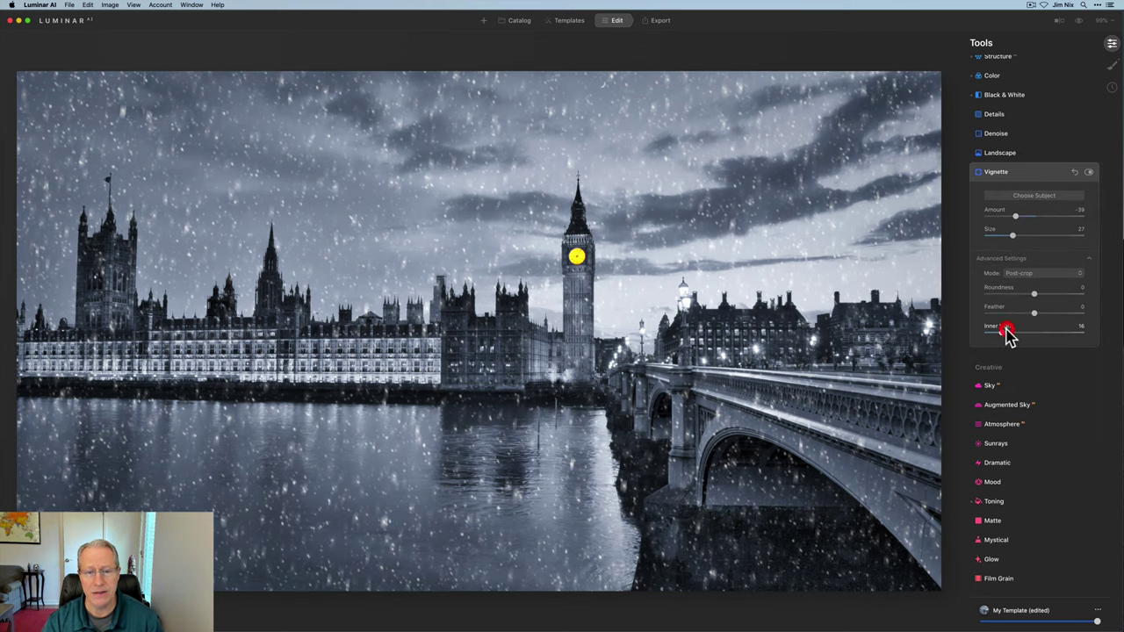
pyautogui.click(1016, 219)
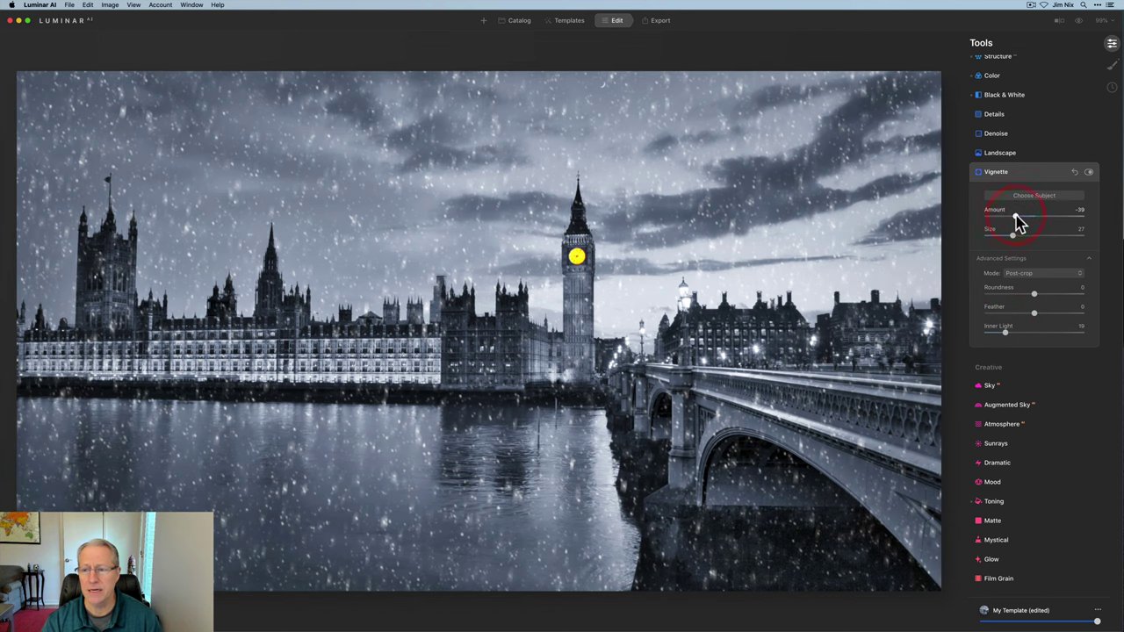
pyautogui.click(1002, 292)
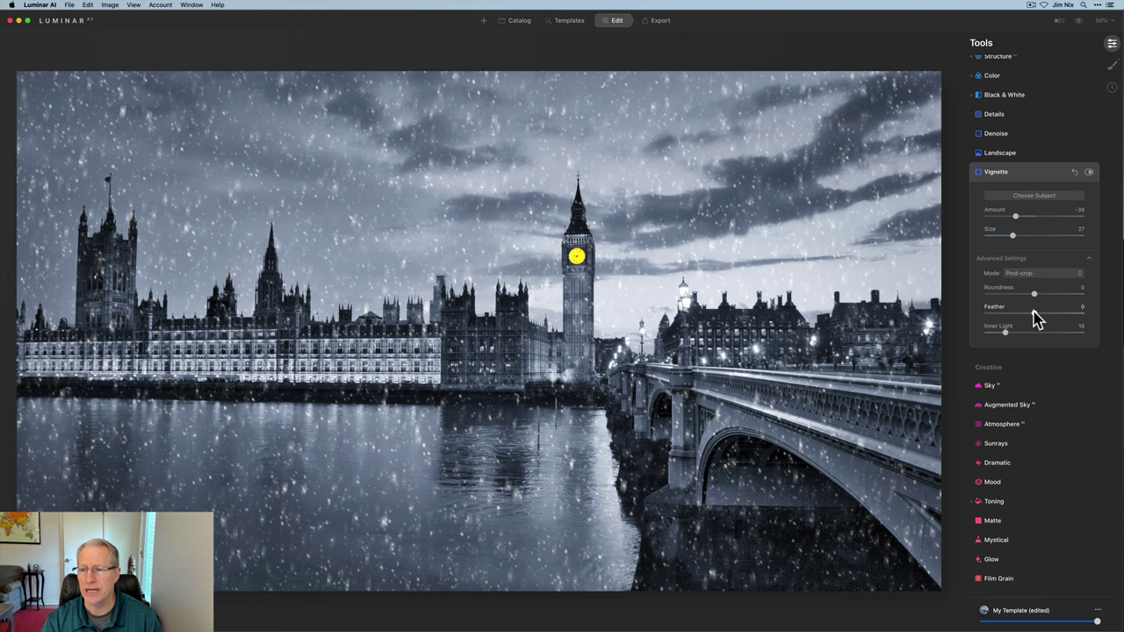
pyautogui.moveTo(1034, 312)
pyautogui.mouseDown()
pyautogui.moveTo(1103, 311)
pyautogui.moveTo(1052, 297)
pyautogui.moveTo(1076, 294)
pyautogui.moveTo(1011, 296)
pyautogui.moveTo(1029, 297)
pyautogui.mouseUp()
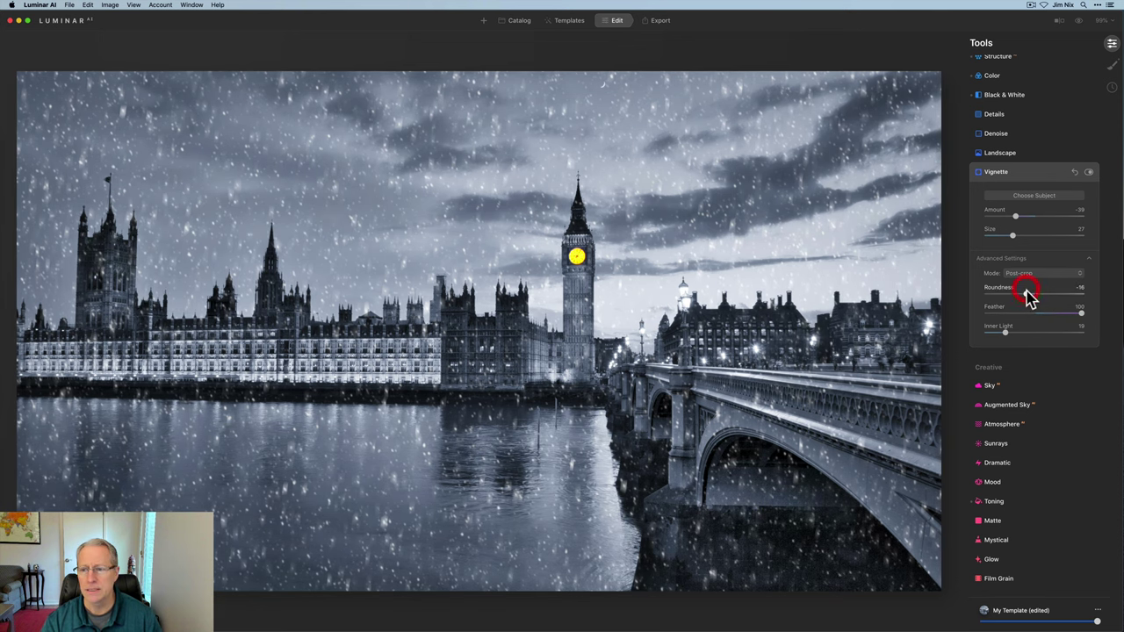
pyautogui.moveTo(1013, 235); pyautogui.dragTo(1011, 218)
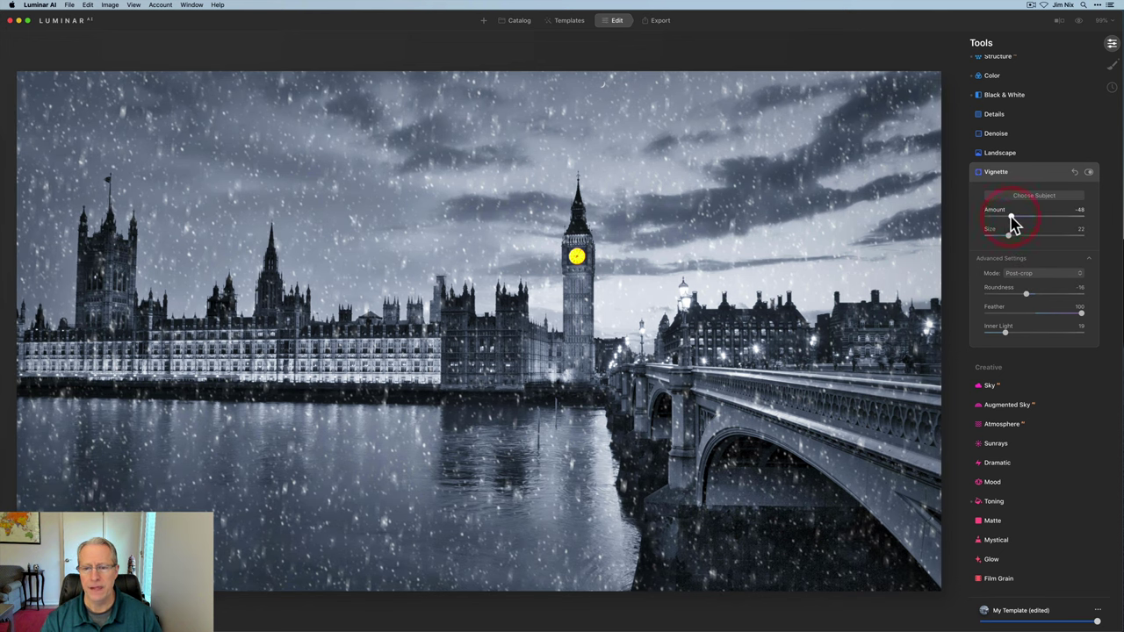
pyautogui.click(1006, 334)
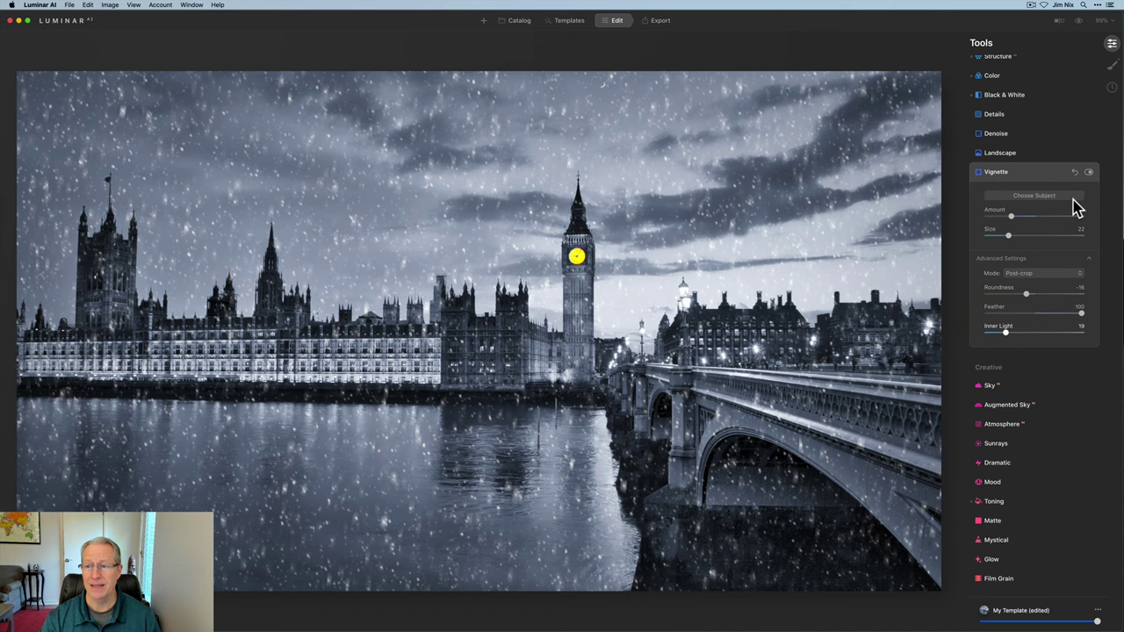
# - Compare with the vignette off and on, then settle Amount at -40 and Size at 28
pyautogui.click(1089, 173)
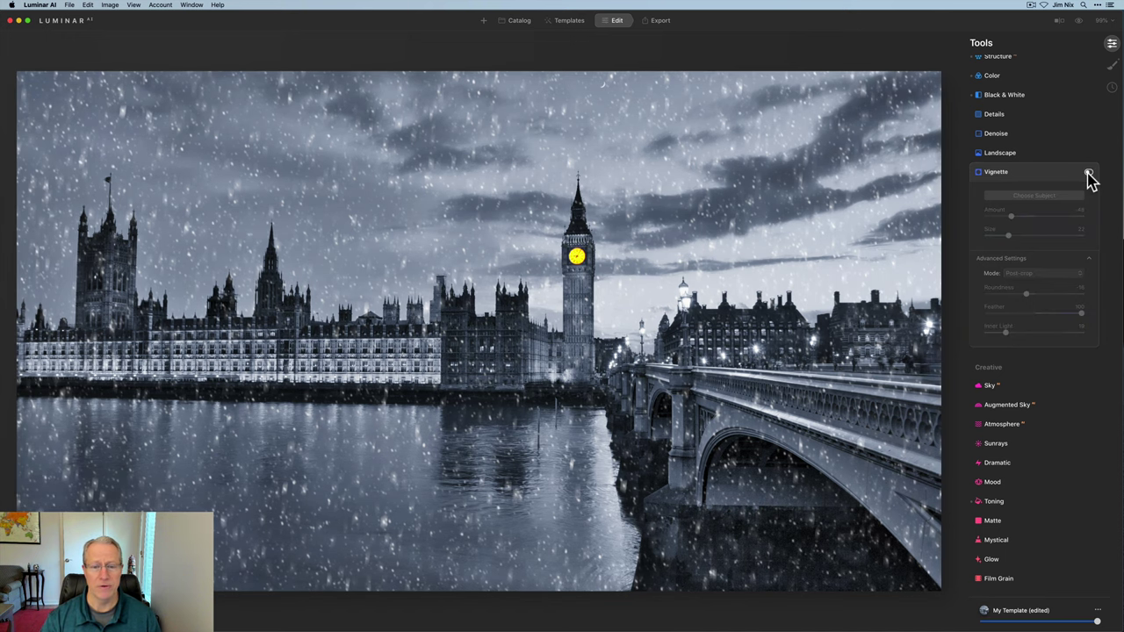
pyautogui.click(1089, 173)
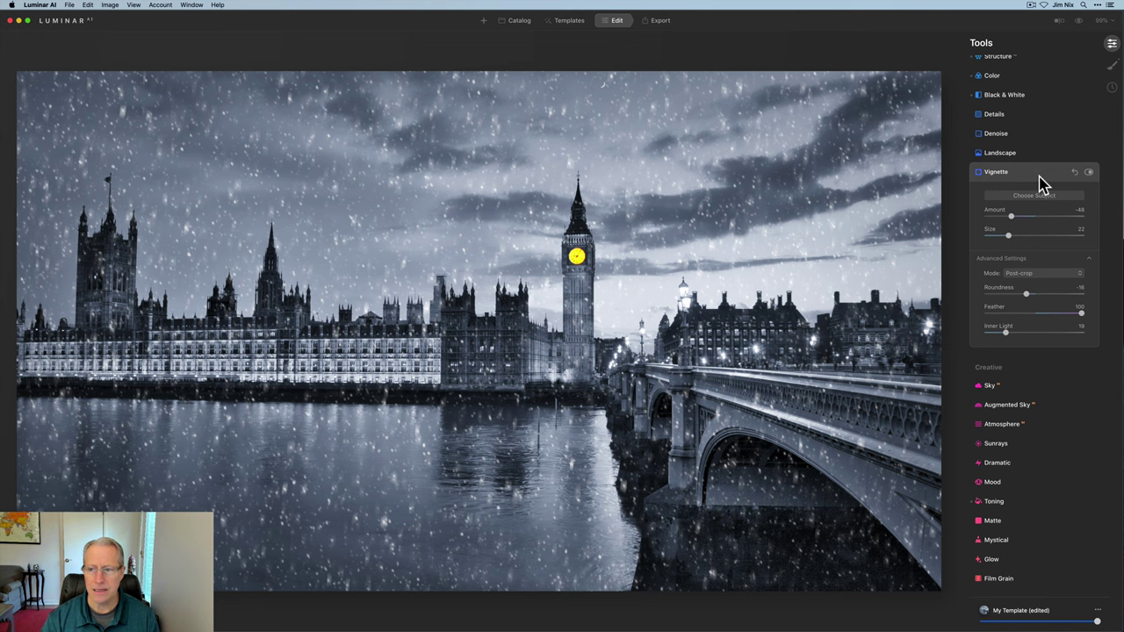
pyautogui.moveTo(1011, 216); pyautogui.dragTo(1018, 224)
pyautogui.moveTo(1008, 235); pyautogui.dragTo(1011, 241)
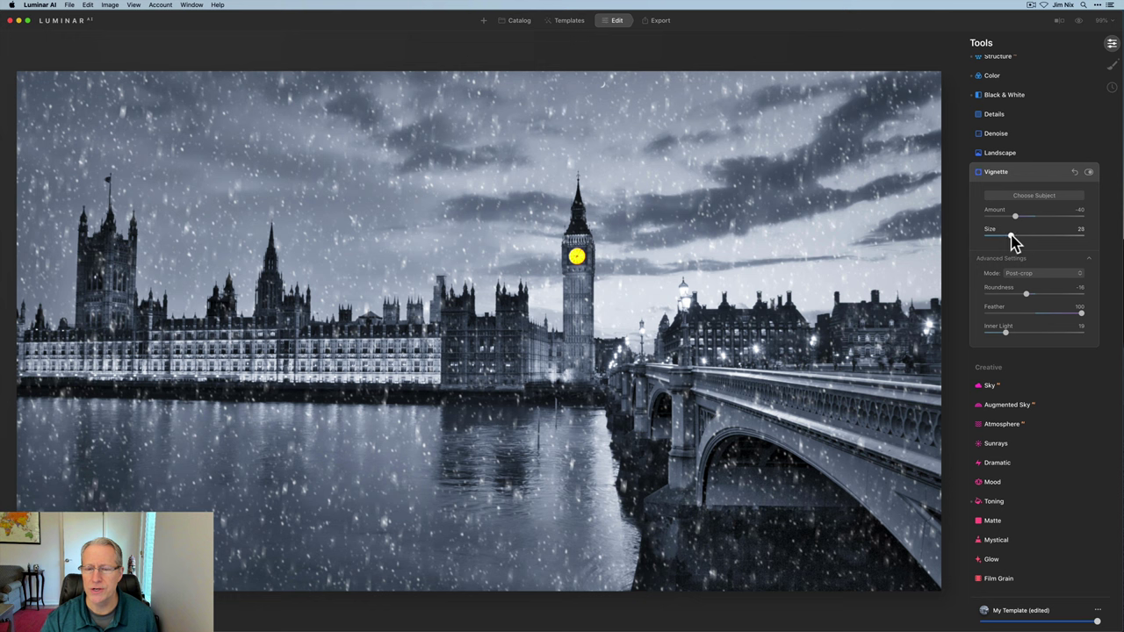
pyautogui.click(1042, 176)
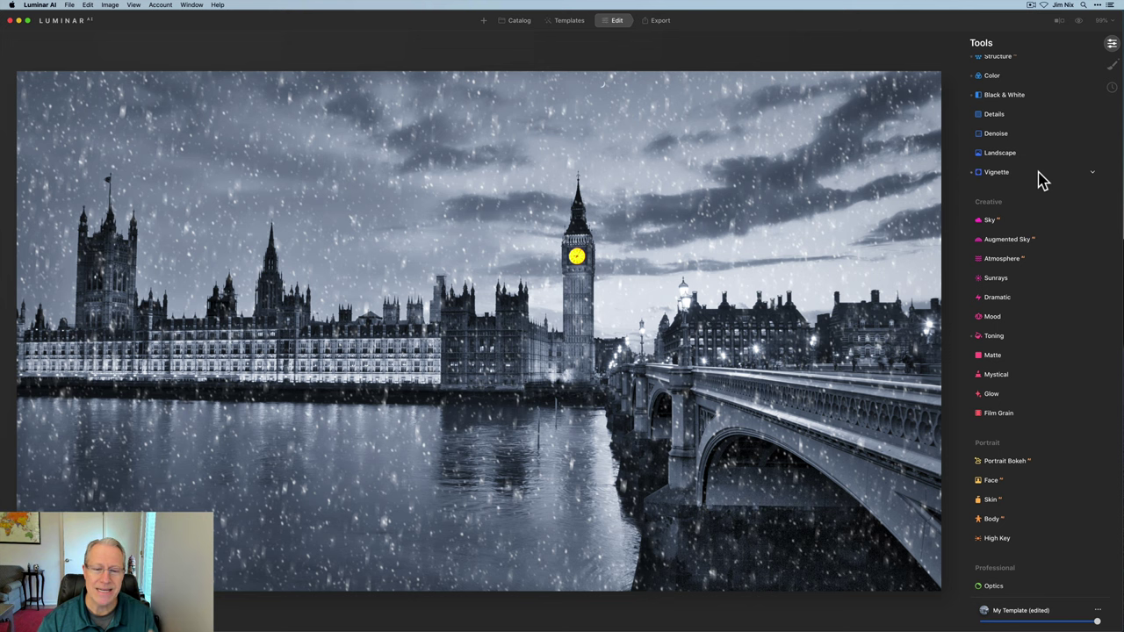
pyautogui.click(1079, 22)
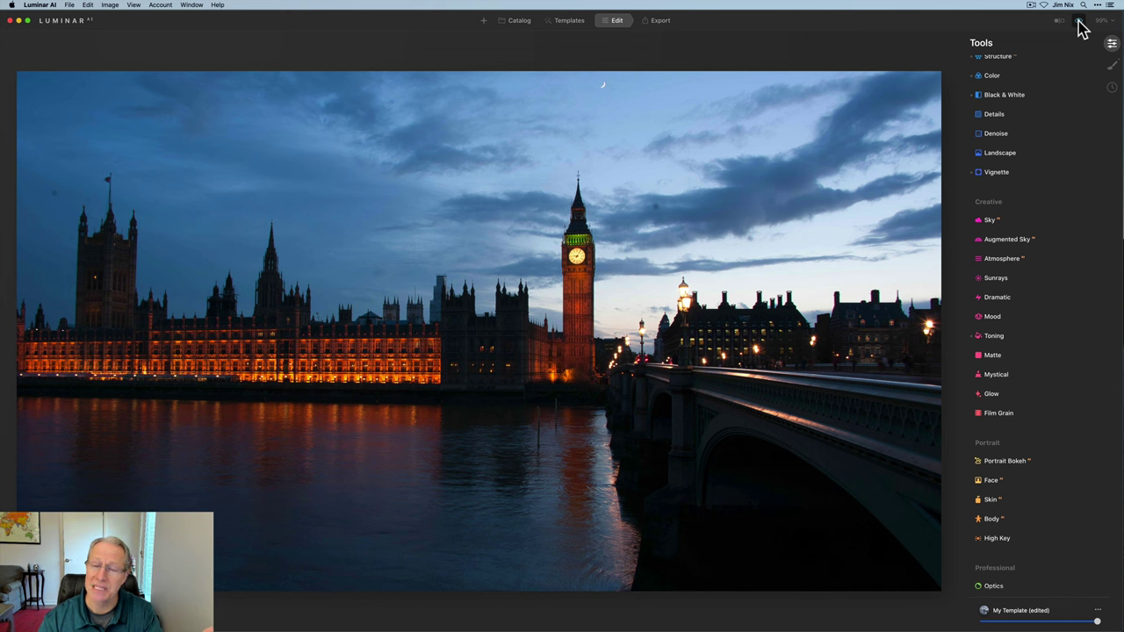
pyautogui.click(1081, 24)
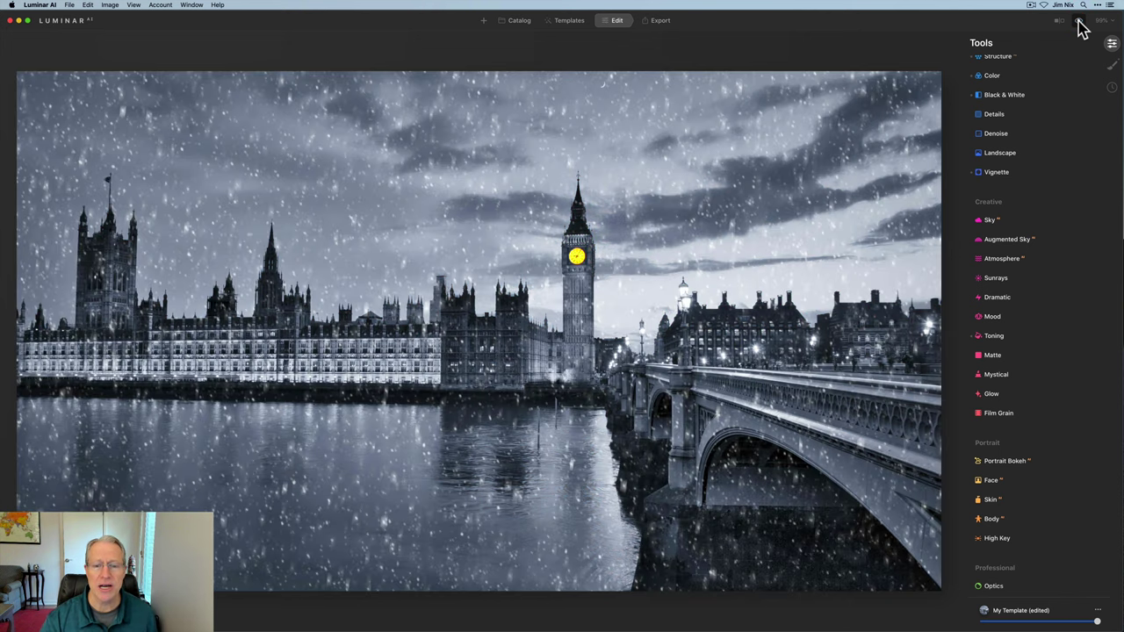
pyautogui.click(1061, 23)
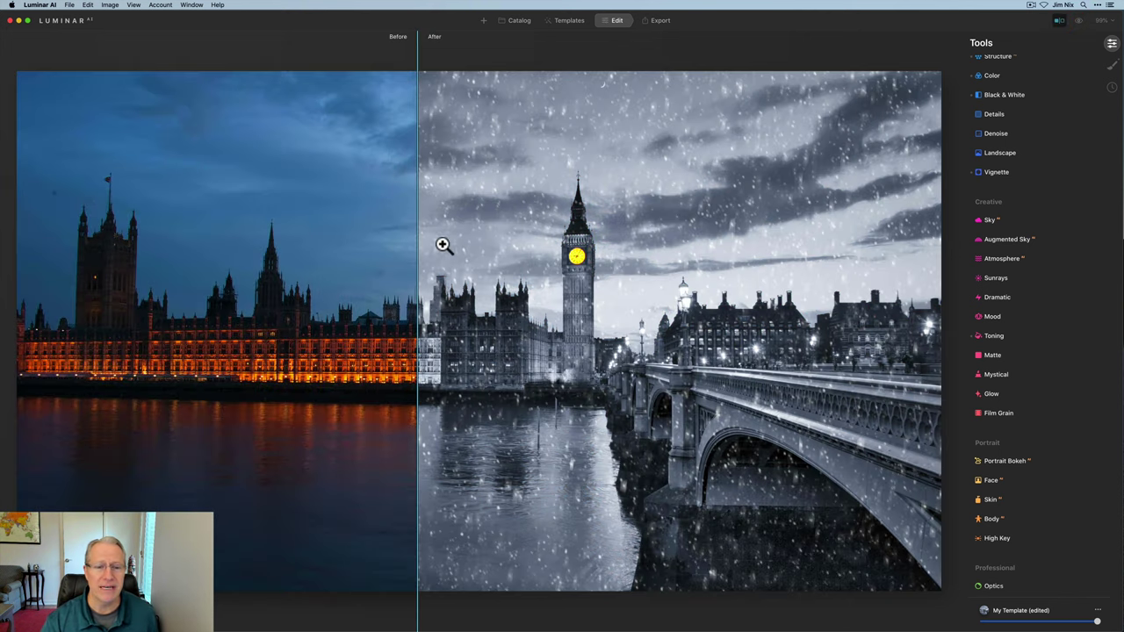
pyautogui.moveTo(419, 244); pyautogui.dragTo(373, 253)
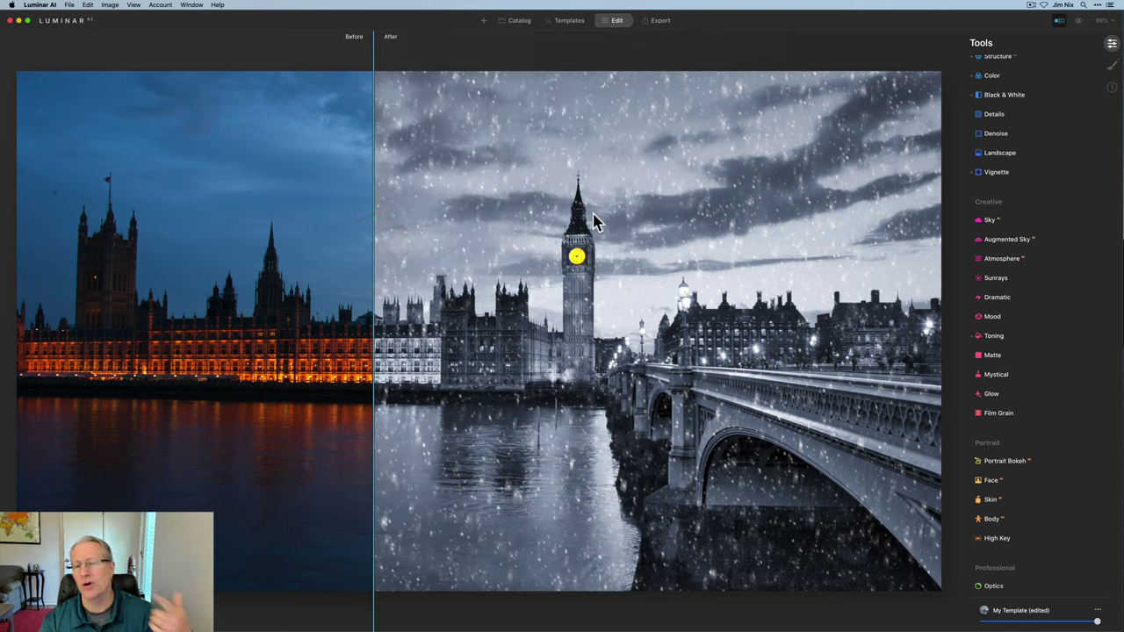
pyautogui.click(1059, 24)
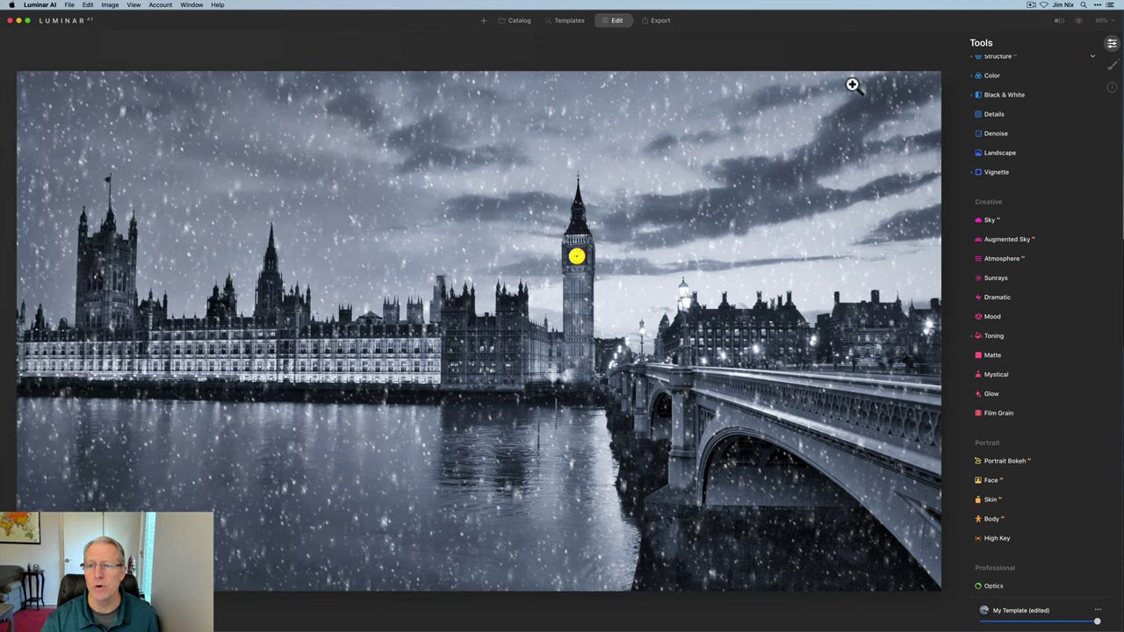